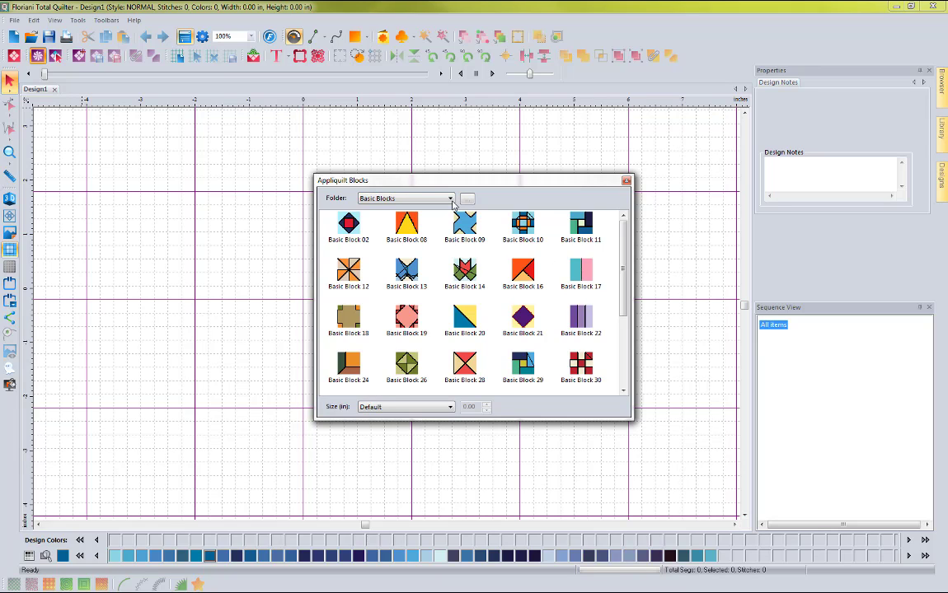
- Insert the Chevron 02 block from the Classic Blocks folder at default size and check its selection as one block
{"action": "left_click", "coordinate": [450, 200]}
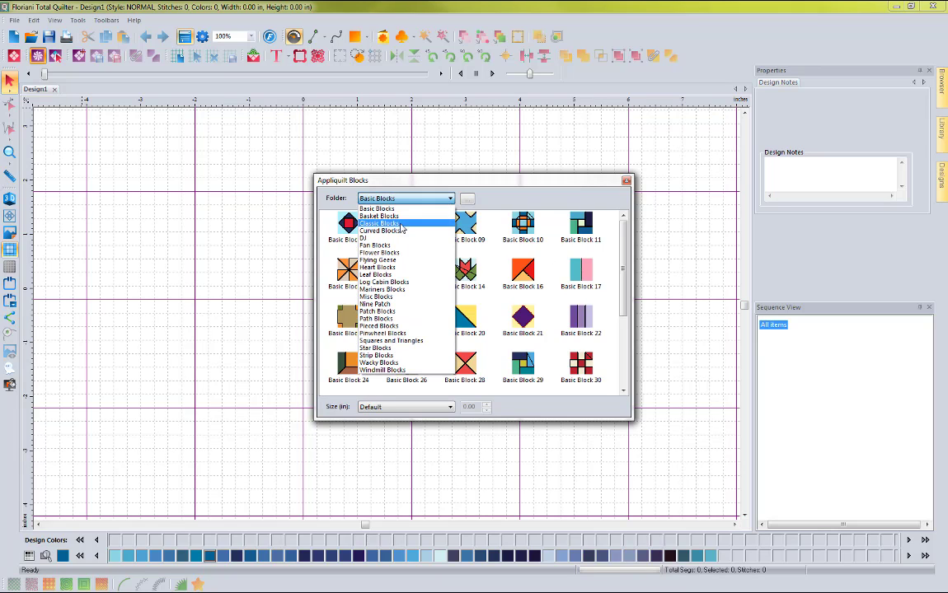
{"action": "left_click", "coordinate": [388, 223]}
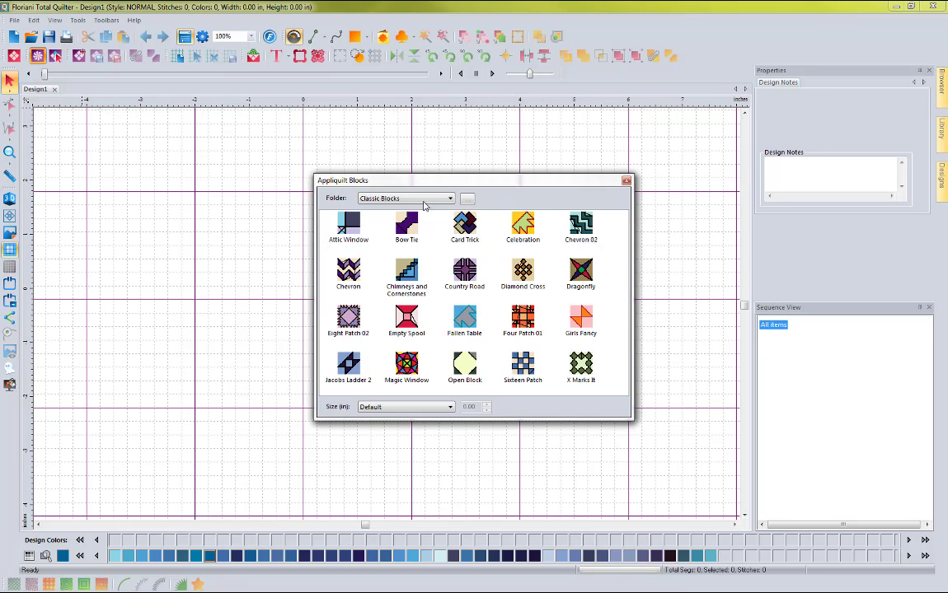
{"action": "double_click", "coordinate": [581, 222]}
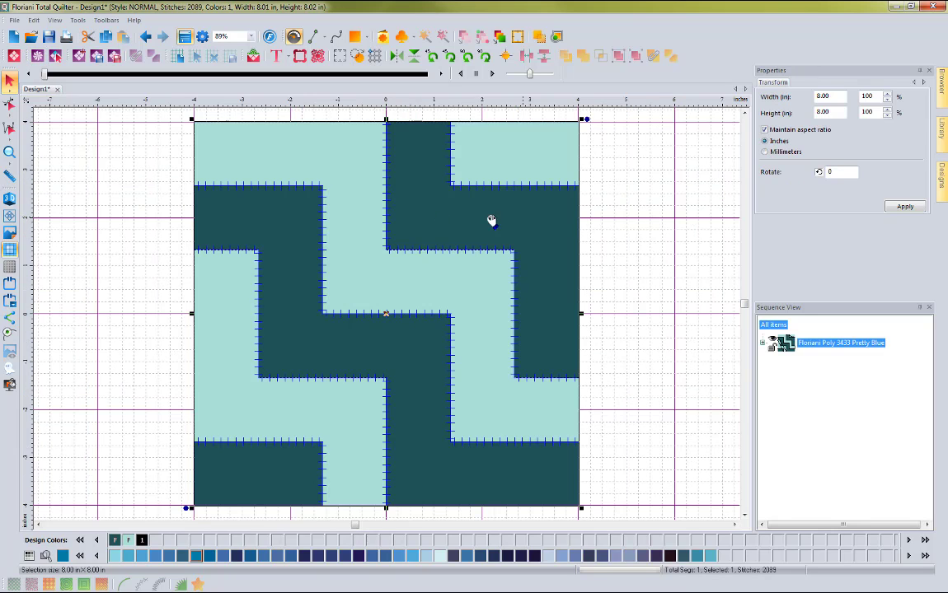
{"action": "left_click", "coordinate": [144, 240]}
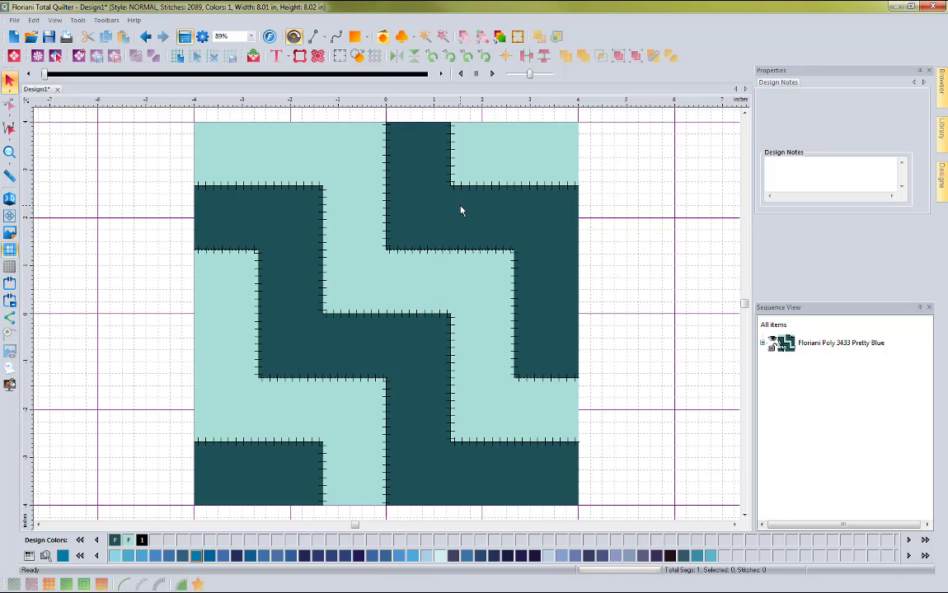
{"action": "left_click", "coordinate": [230, 155]}
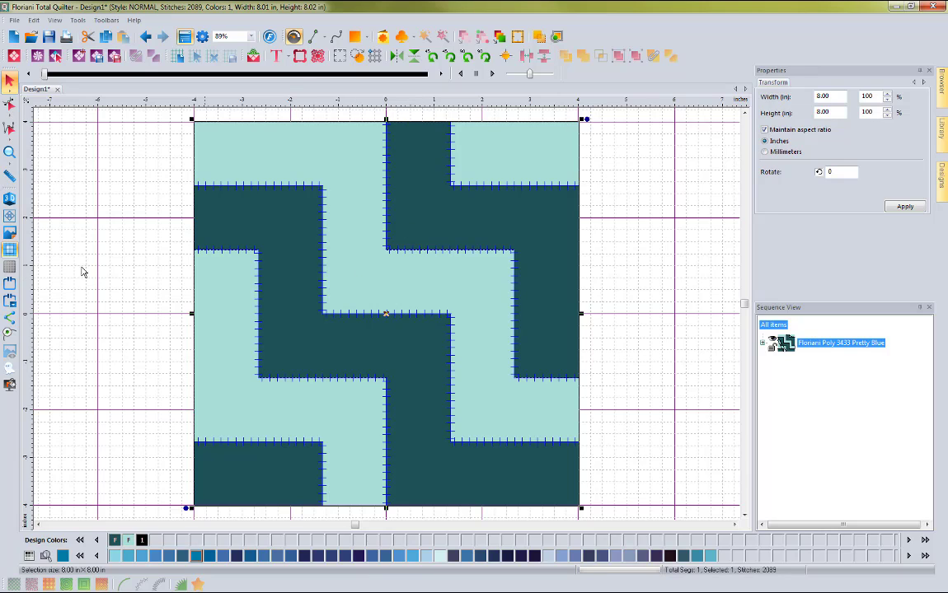
{"action": "left_click", "coordinate": [102, 237]}
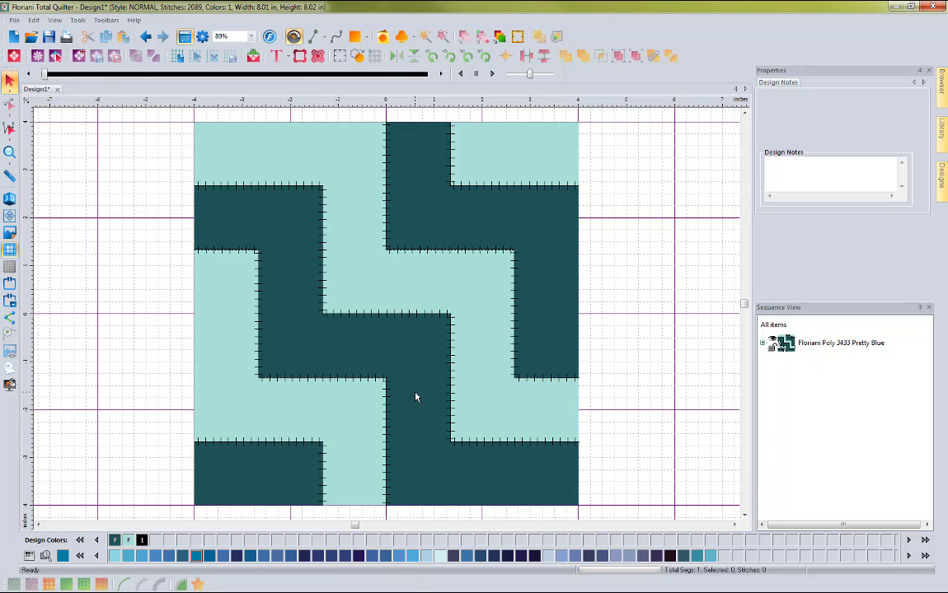
- Fill the three dark teal patches of the block with the advanced stippling pattern stipple 050
{"action": "left_click", "coordinate": [56, 58]}
{"action": "left_click", "coordinate": [240, 482]}
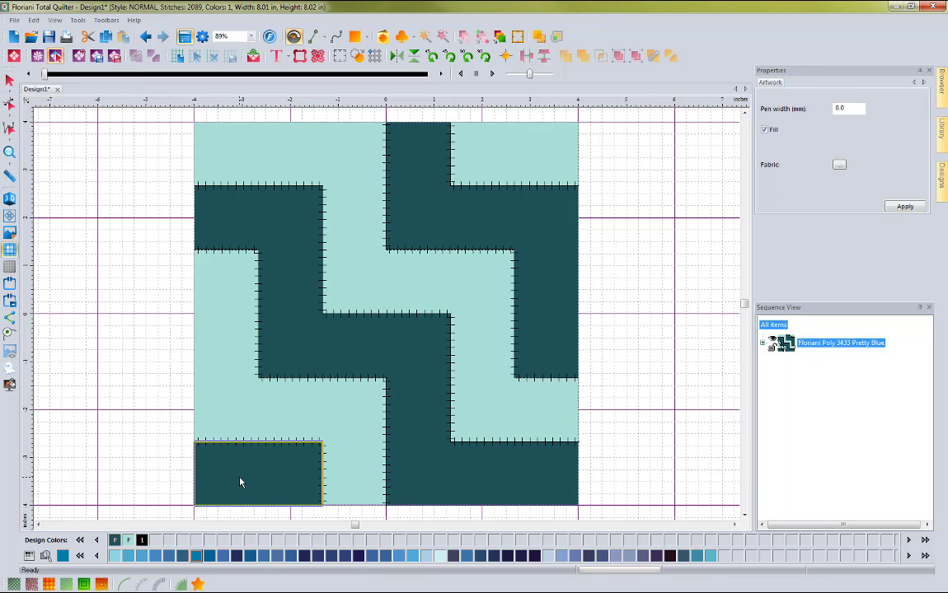
{"action": "left_click", "coordinate": [294, 340], "text": "shift"}
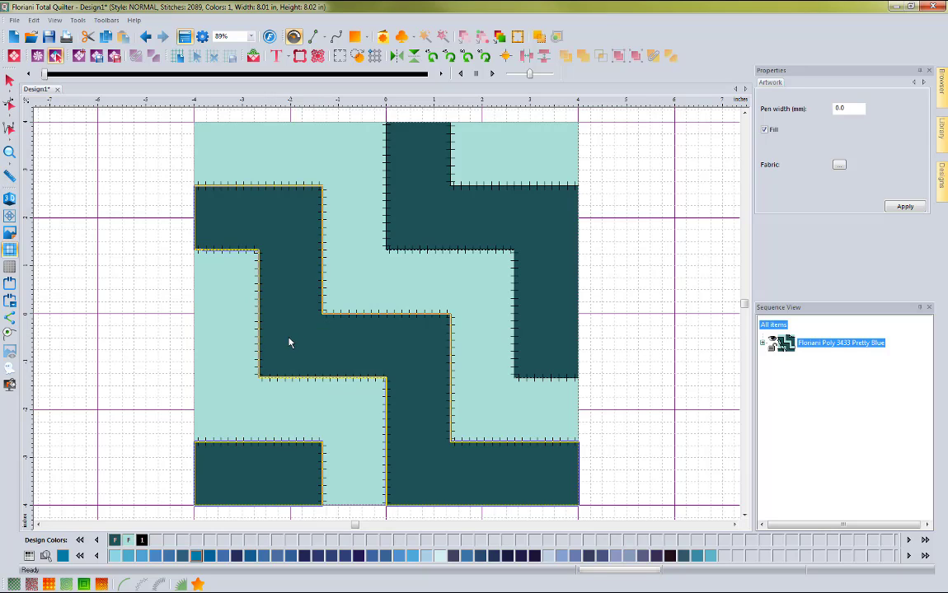
{"action": "left_click", "coordinate": [417, 222], "text": "shift"}
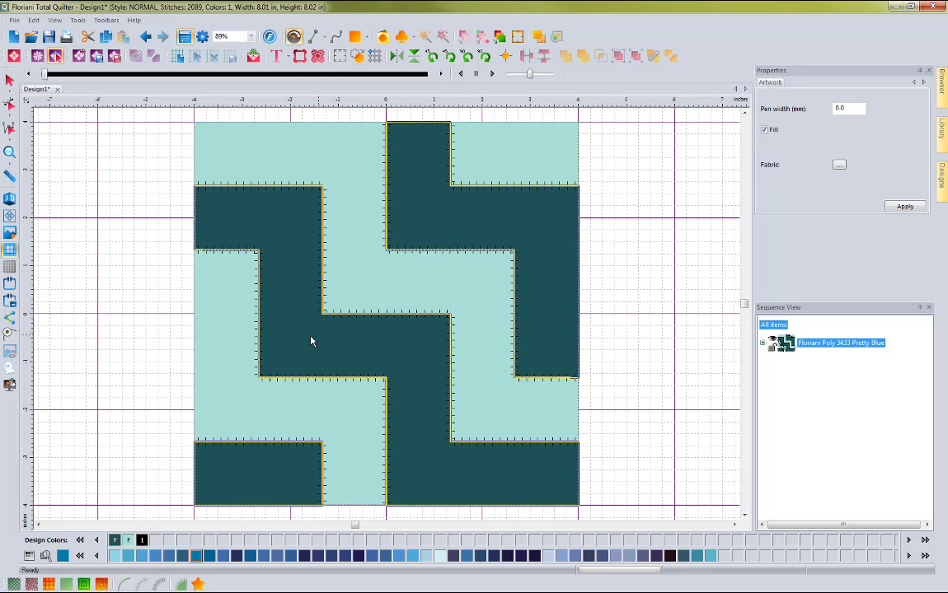
{"action": "left_click", "coordinate": [48, 585]}
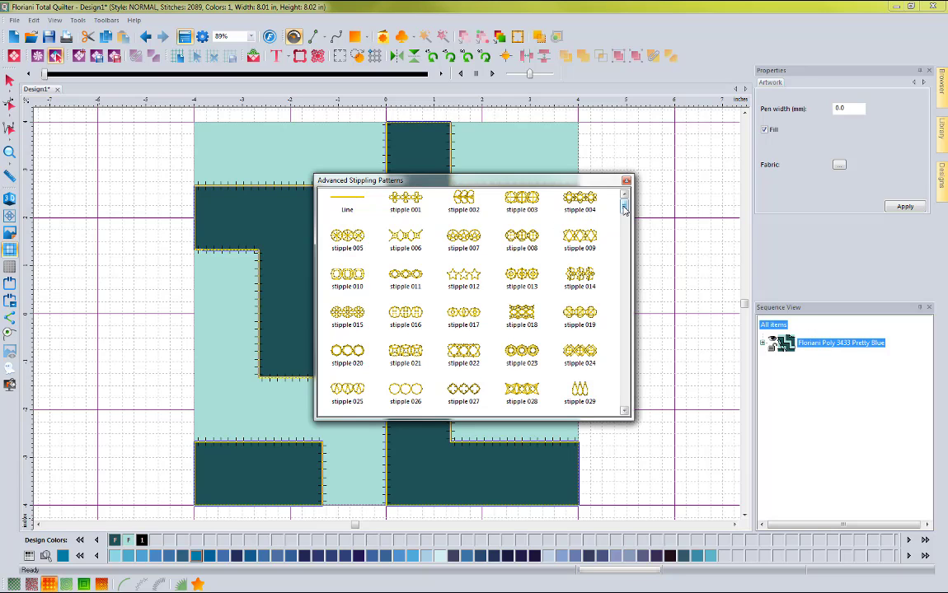
{"action": "left_click_drag", "start_coordinate": [624, 210], "coordinate": [623, 225]}
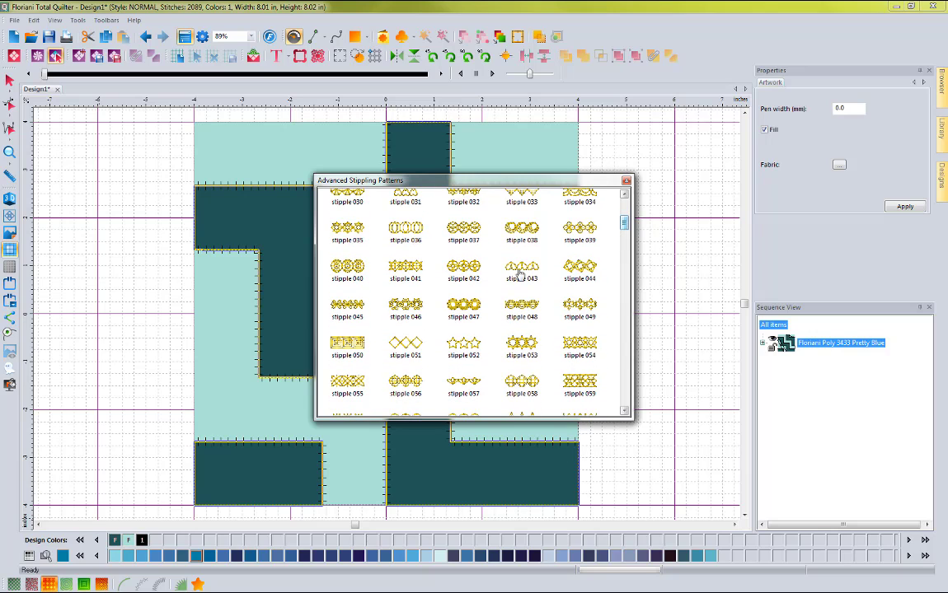
{"action": "double_click", "coordinate": [346, 347]}
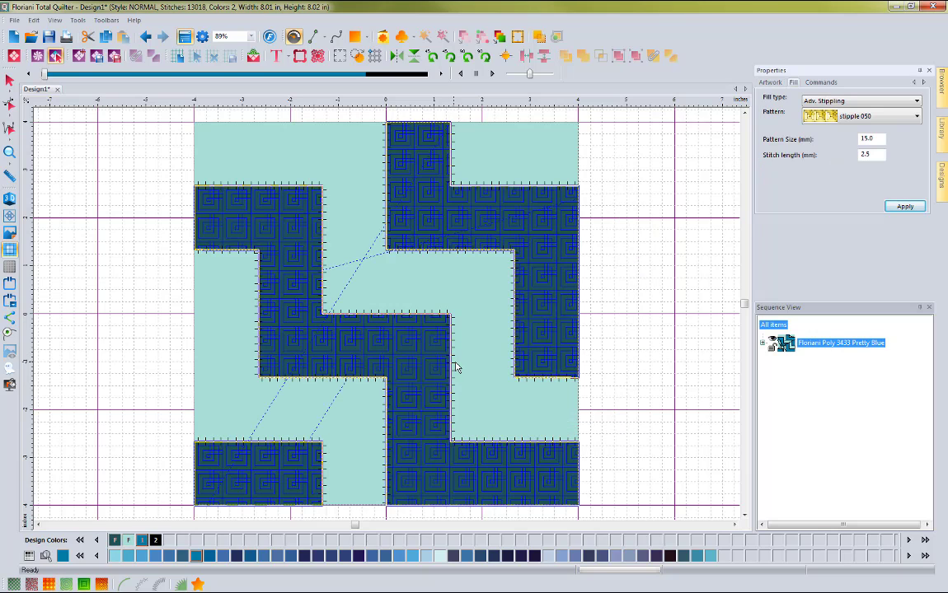
{"action": "left_click", "coordinate": [141, 412]}
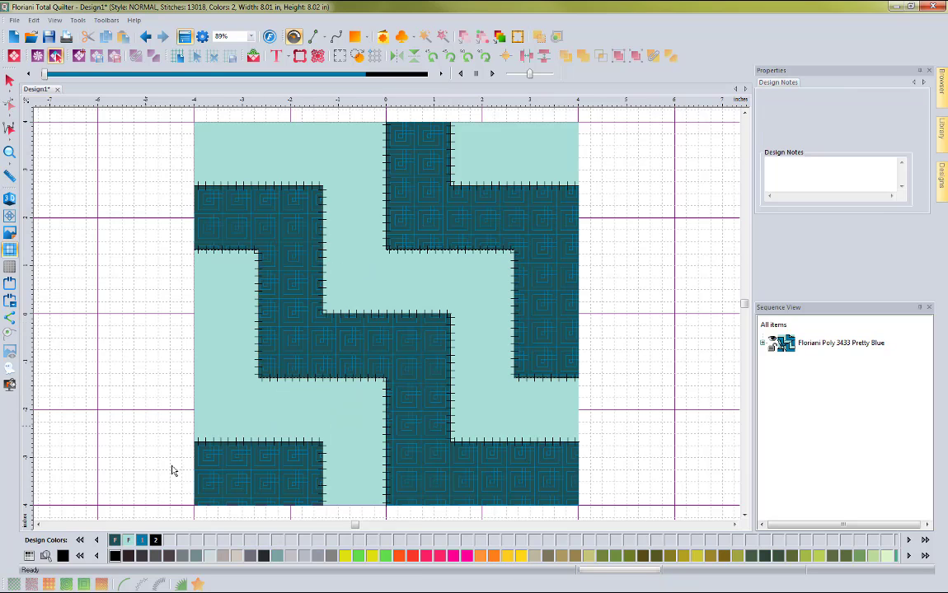
- Set the stippling pattern size of the three dark teal patches to 10 mm
{"action": "left_click", "coordinate": [266, 478]}
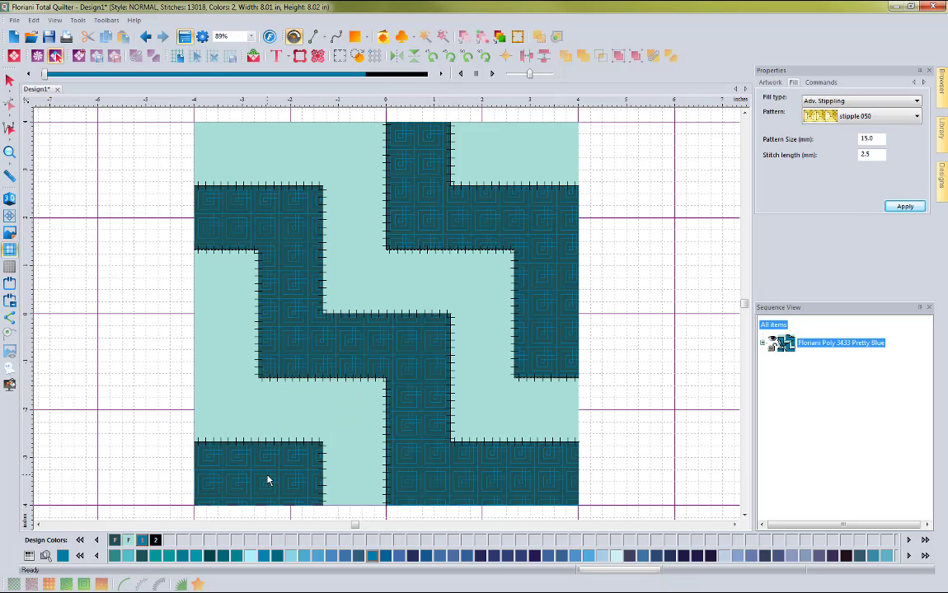
{"action": "left_click", "coordinate": [300, 363], "text": "ctrl"}
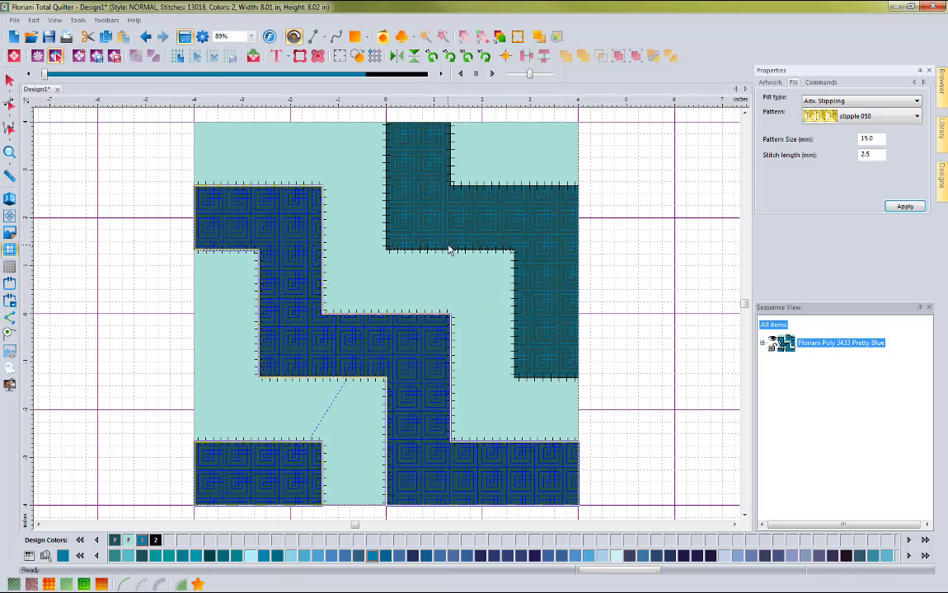
{"action": "left_click", "coordinate": [455, 229], "text": "ctrl"}
{"action": "double_click", "coordinate": [878, 138]}
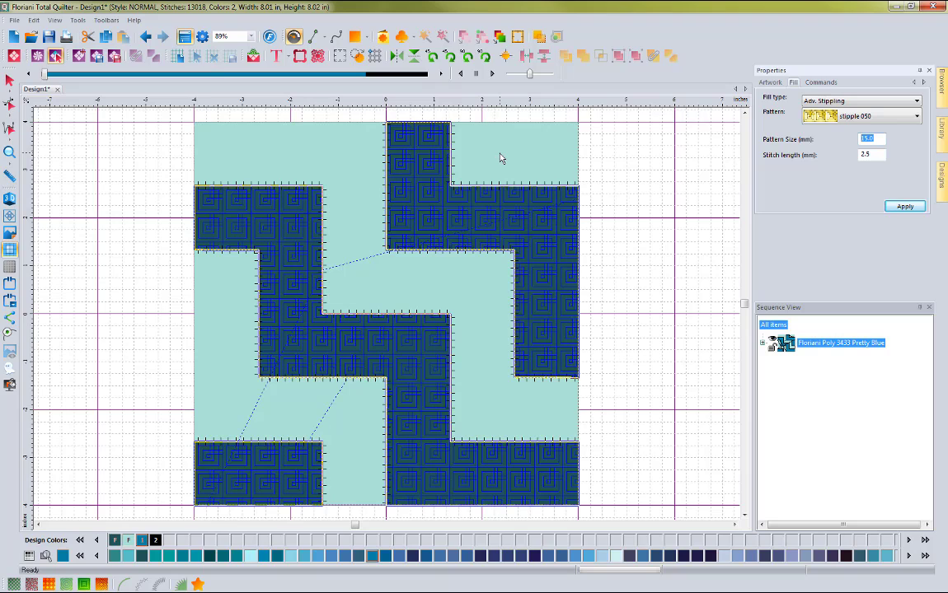
{"action": "type", "text": "10"}
{"action": "left_click", "coordinate": [902, 206]}
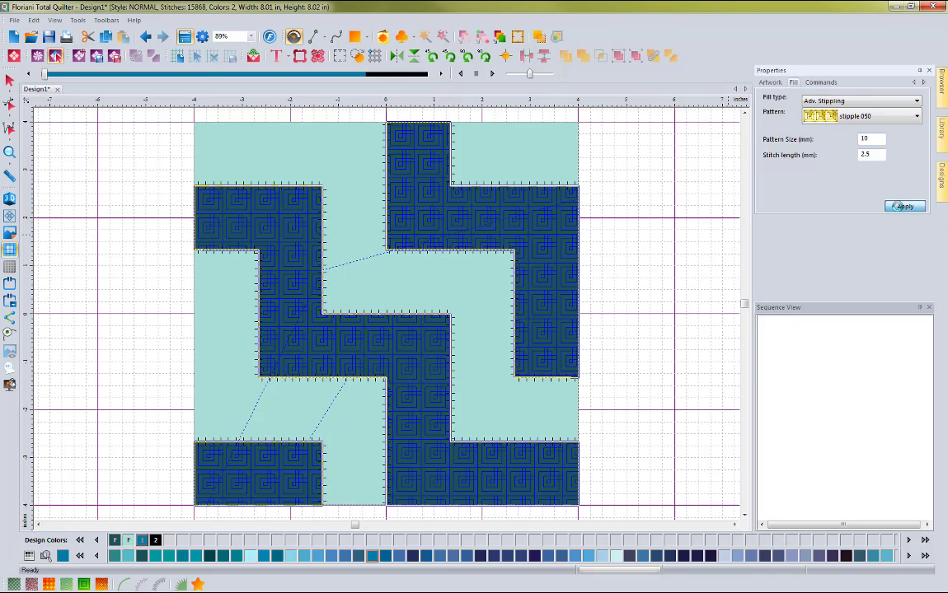
{"action": "left_click", "coordinate": [590, 313]}
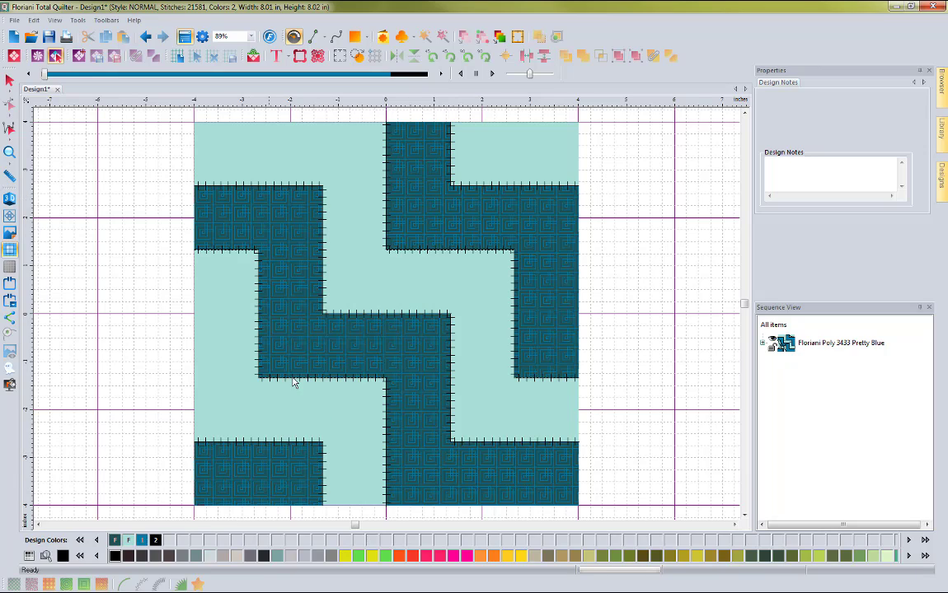
- Match the stippling thread color of the three dark patches to the dark teal fabric by applying it as the fill paths color
{"action": "left_click", "coordinate": [277, 483]}
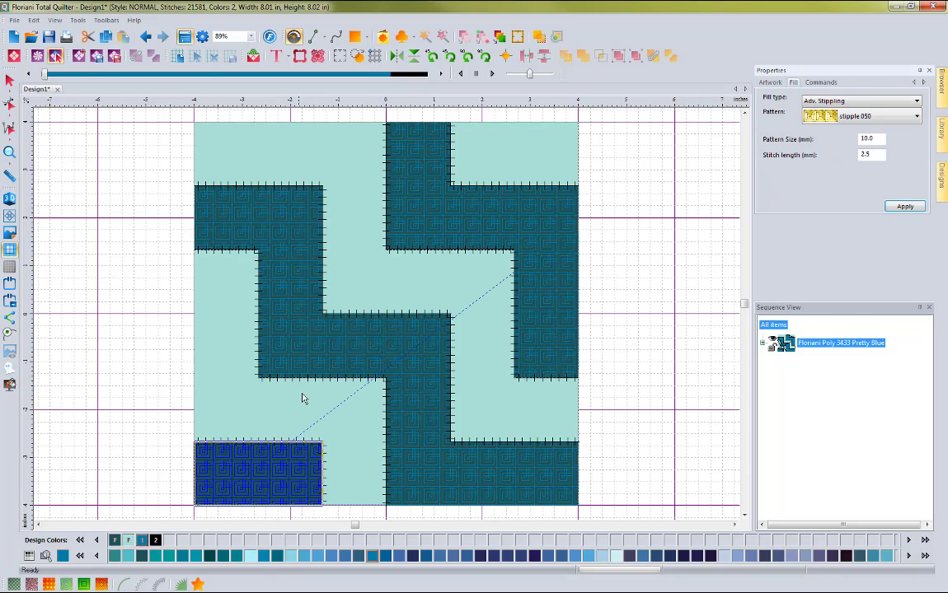
{"action": "left_click", "coordinate": [319, 348], "text": "ctrl"}
{"action": "left_click", "coordinate": [440, 213], "text": "ctrl"}
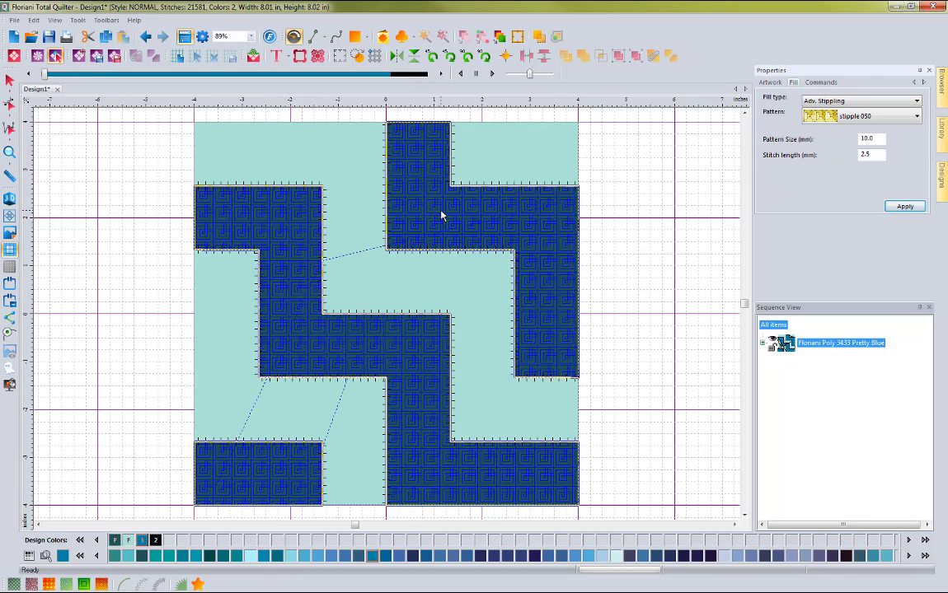
{"action": "right_click", "coordinate": [115, 542]}
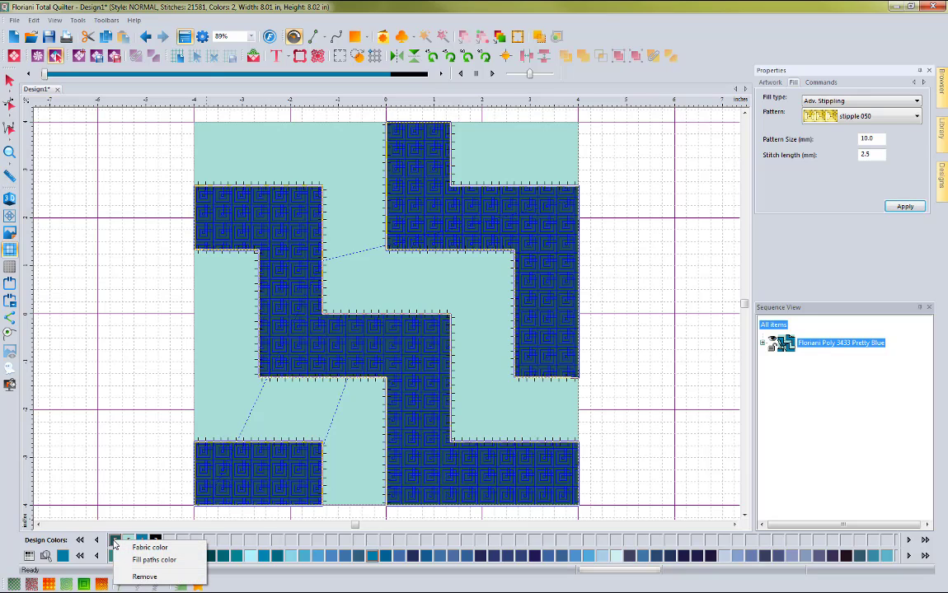
{"action": "left_click", "coordinate": [154, 562]}
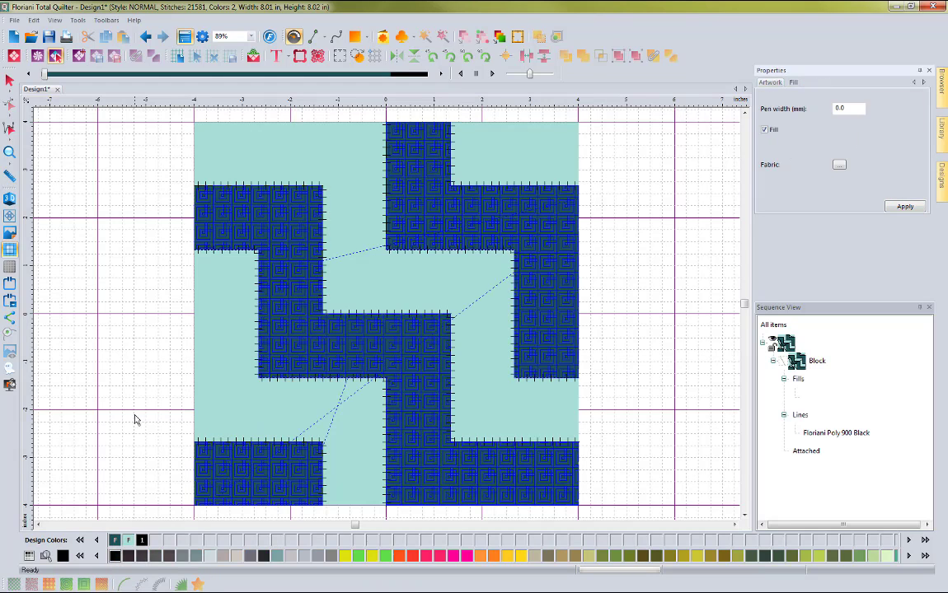
- Replace the stitching on the block's seam lines with a motif run
{"action": "left_click", "coordinate": [257, 446]}
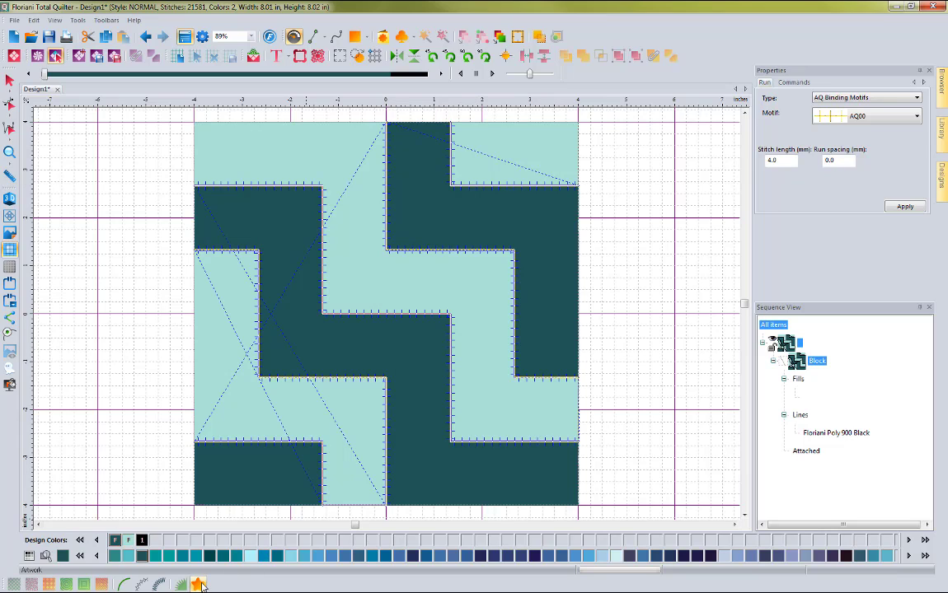
{"action": "key", "text": "ctrl+z"}
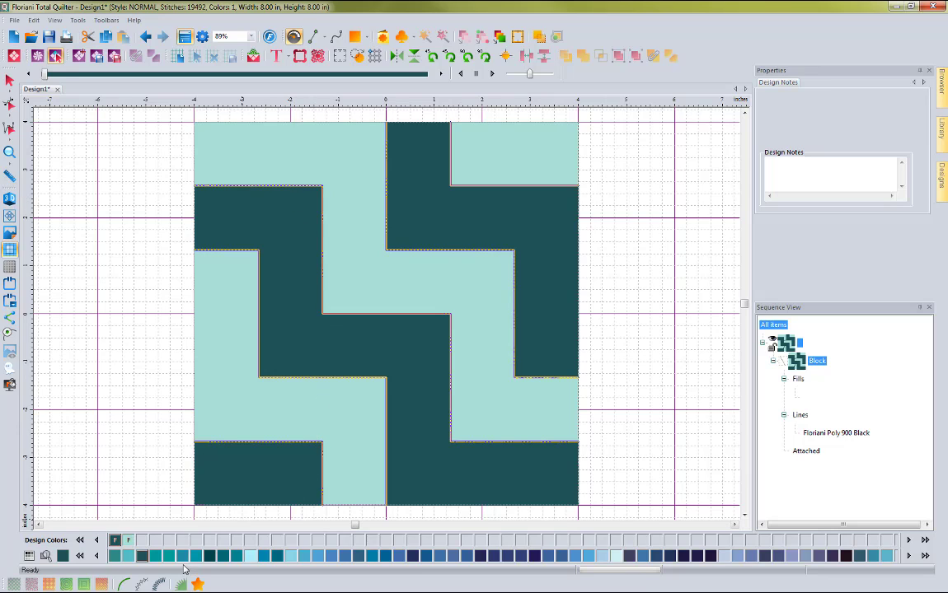
{"action": "left_click", "coordinate": [141, 584]}
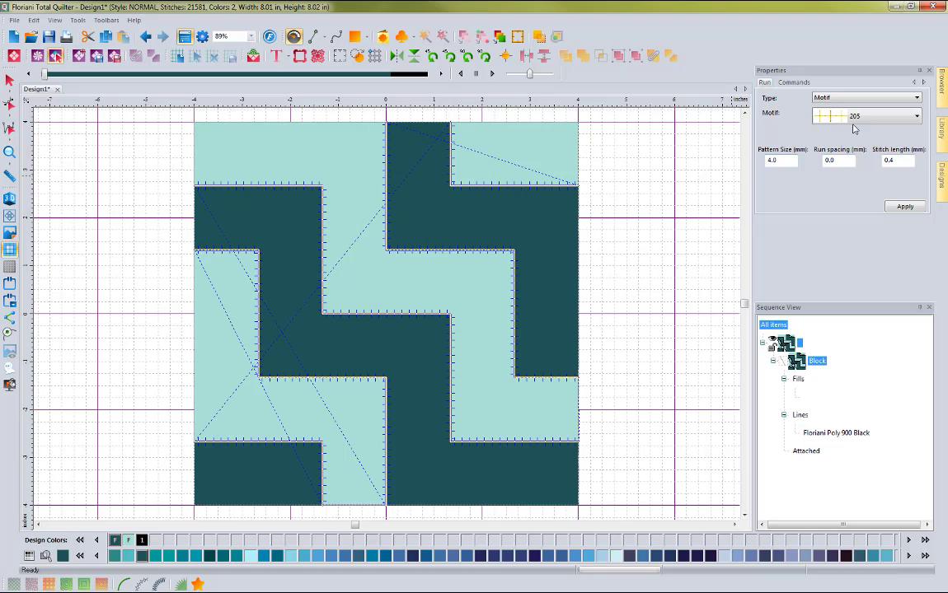
- Set the seam-line run type to AQ Binding Motifs with motif AQ28 and apply it
{"action": "left_click", "coordinate": [857, 97]}
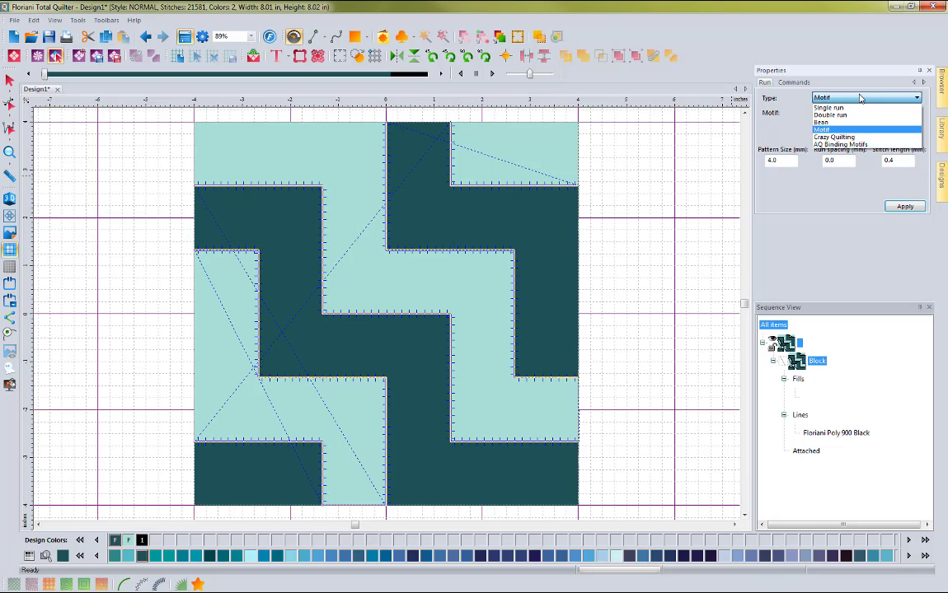
{"action": "left_click", "coordinate": [842, 144]}
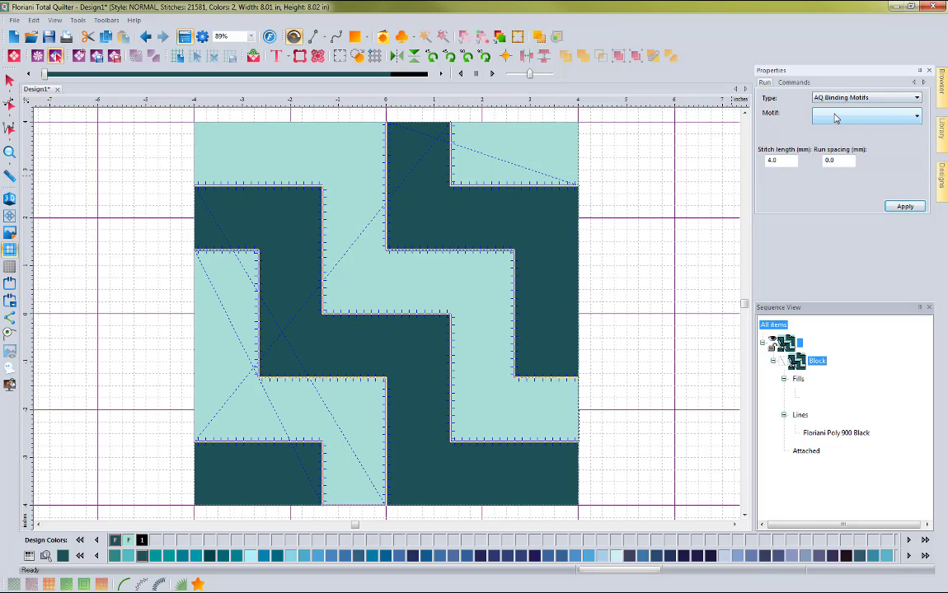
{"action": "left_click", "coordinate": [835, 118]}
{"action": "left_click_drag", "start_coordinate": [917, 142], "coordinate": [918, 261]}
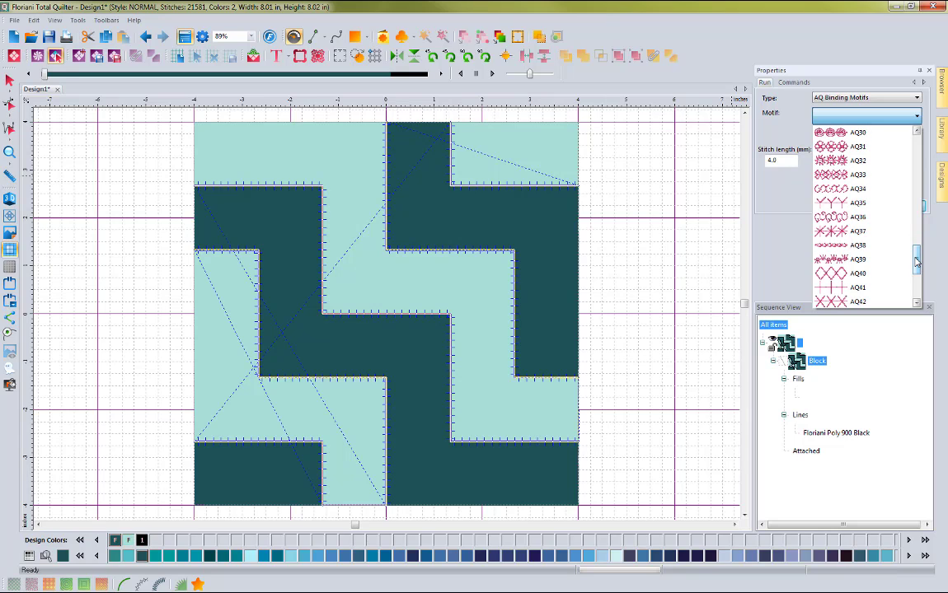
{"action": "left_click_drag", "start_coordinate": [917, 261], "coordinate": [915, 248]}
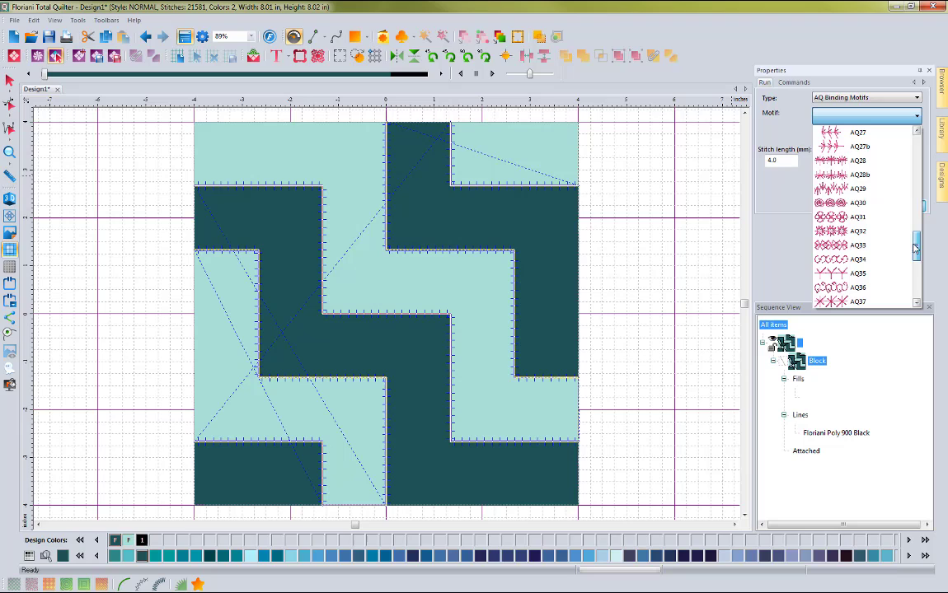
{"action": "left_click", "coordinate": [858, 161]}
{"action": "left_click", "coordinate": [897, 206]}
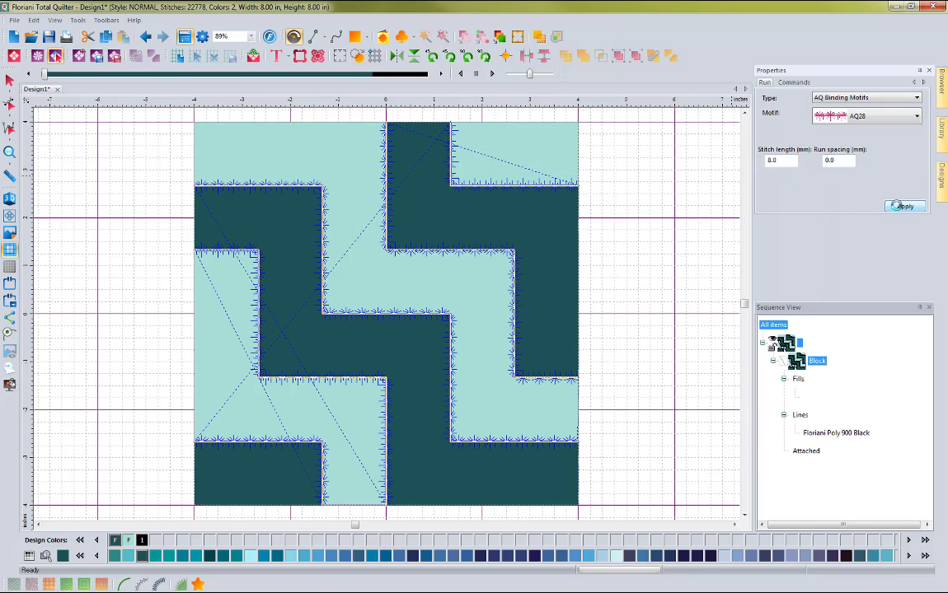
{"action": "left_click", "coordinate": [635, 309]}
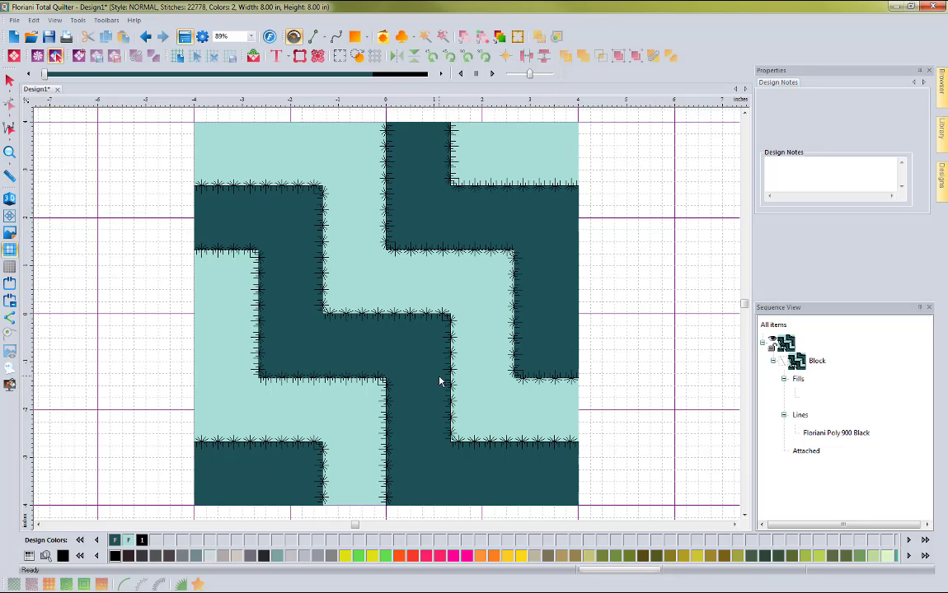
- Change the fabric color of the three dark teal patches to the light teal of the surrounding patches
{"action": "left_click", "coordinate": [276, 494]}
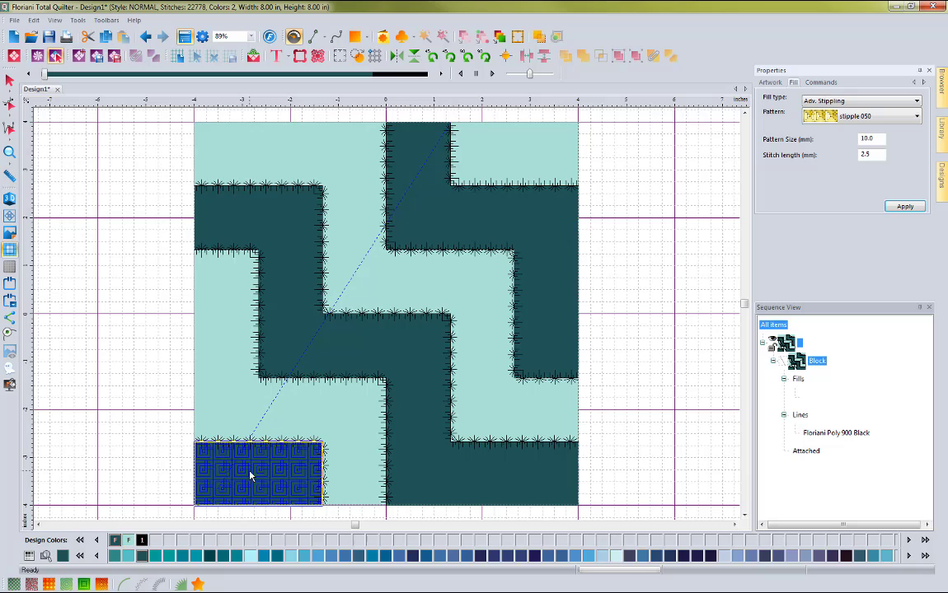
{"action": "left_click", "coordinate": [295, 340]}
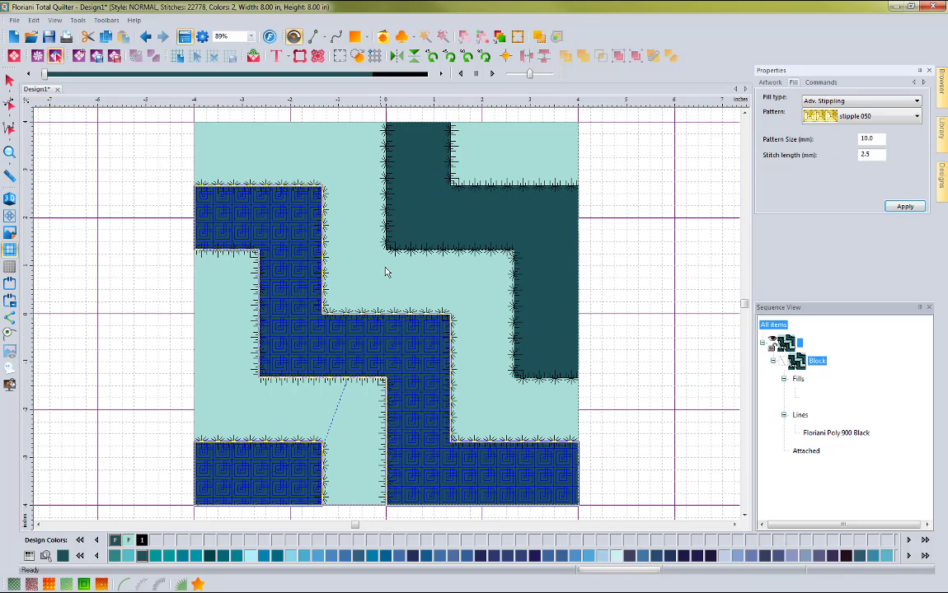
{"action": "left_click", "coordinate": [417, 212]}
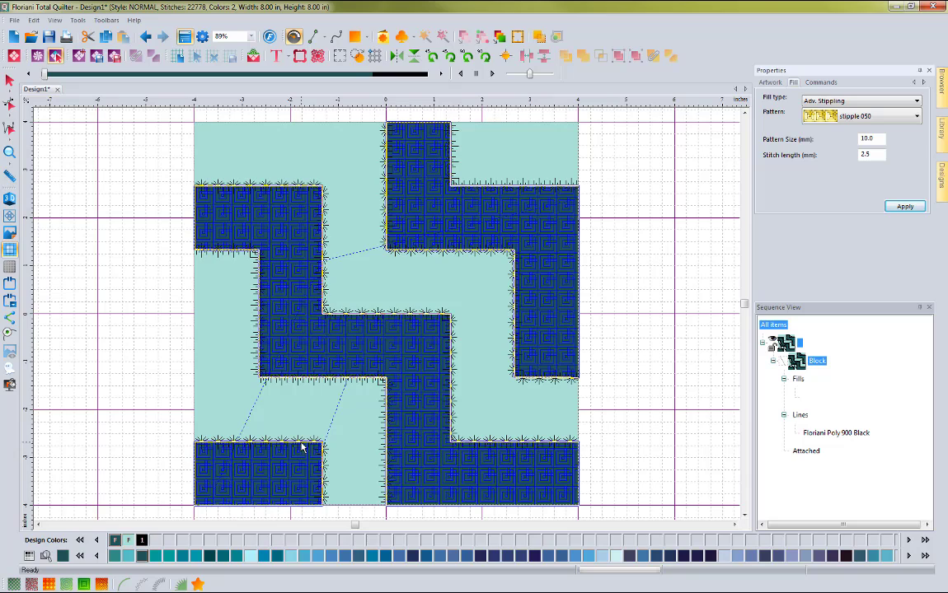
{"action": "right_click", "coordinate": [130, 542]}
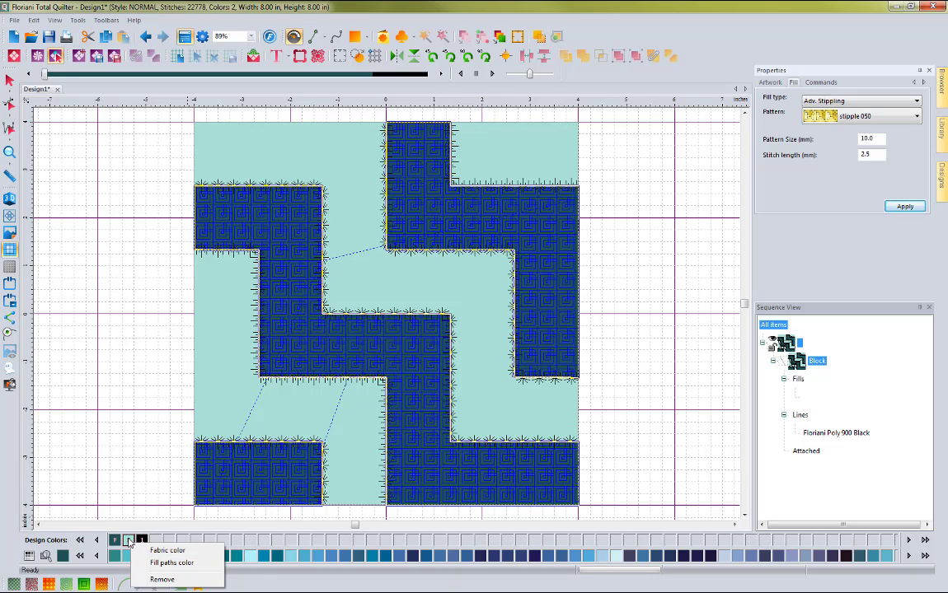
{"action": "left_click", "coordinate": [157, 552]}
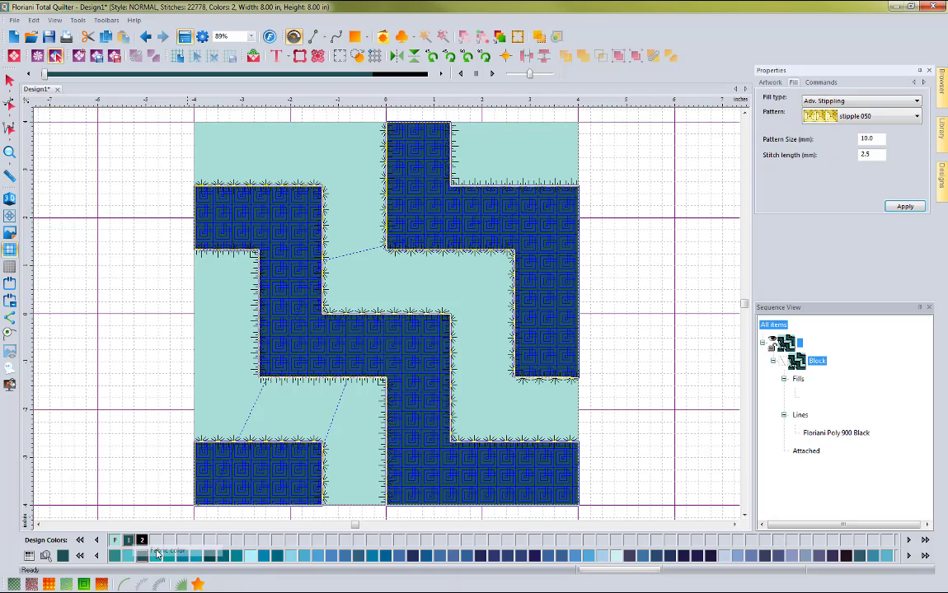
{"action": "left_click", "coordinate": [135, 408]}
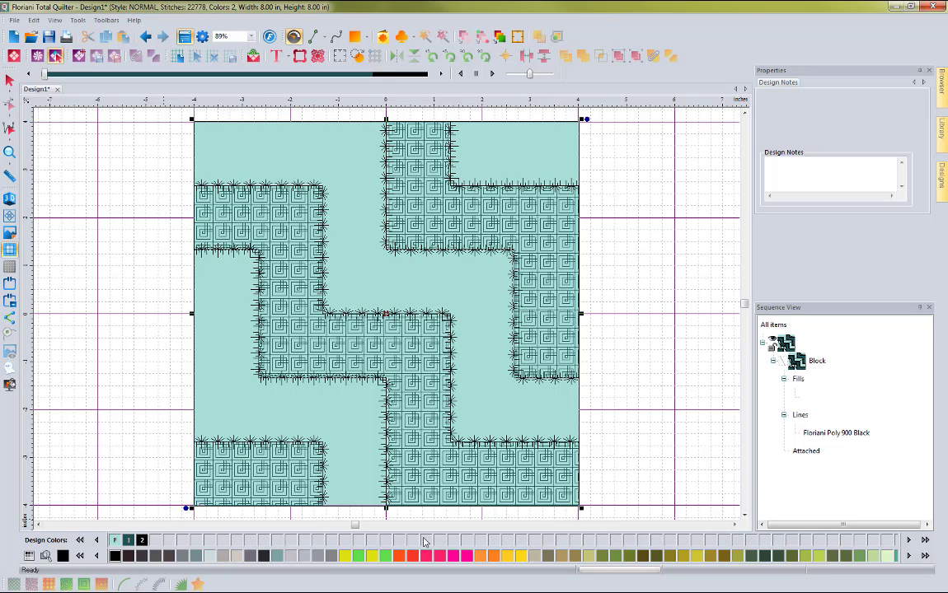
- Select all the block's patches and set their fabric color to a light grey from the thread palette
{"action": "left_click", "coordinate": [264, 436]}
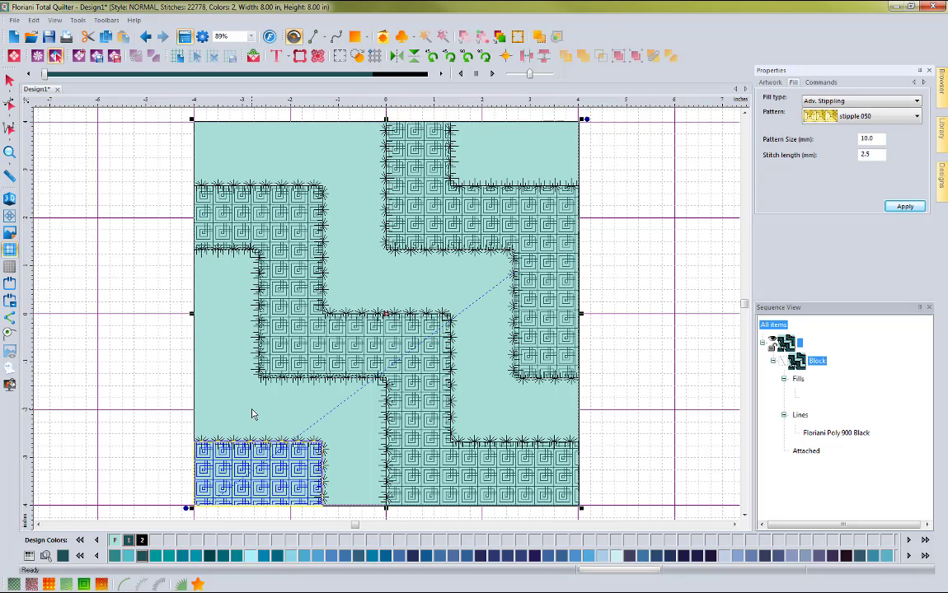
{"action": "left_click", "coordinate": [258, 314], "text": "ctrl"}
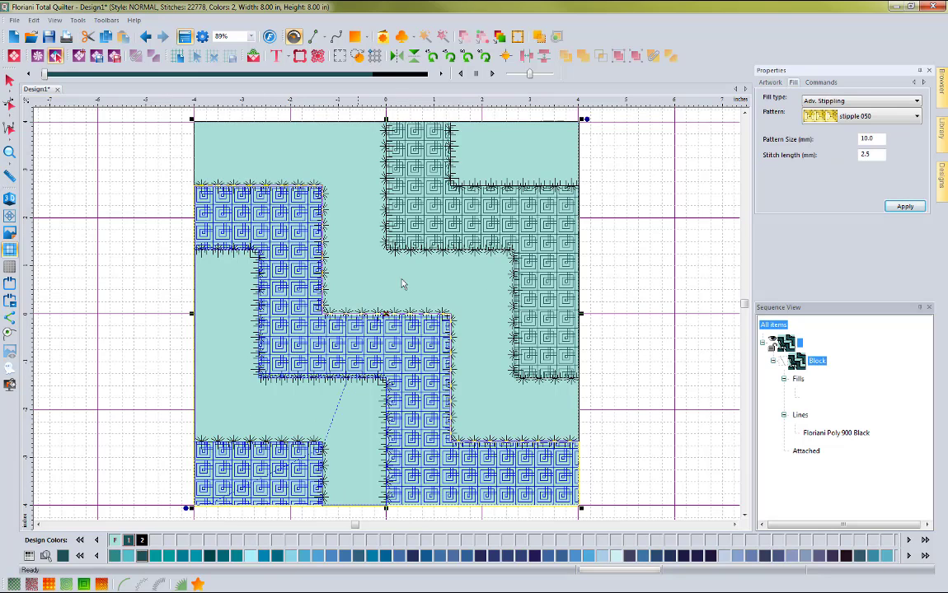
{"action": "left_click", "coordinate": [436, 221], "text": "ctrl"}
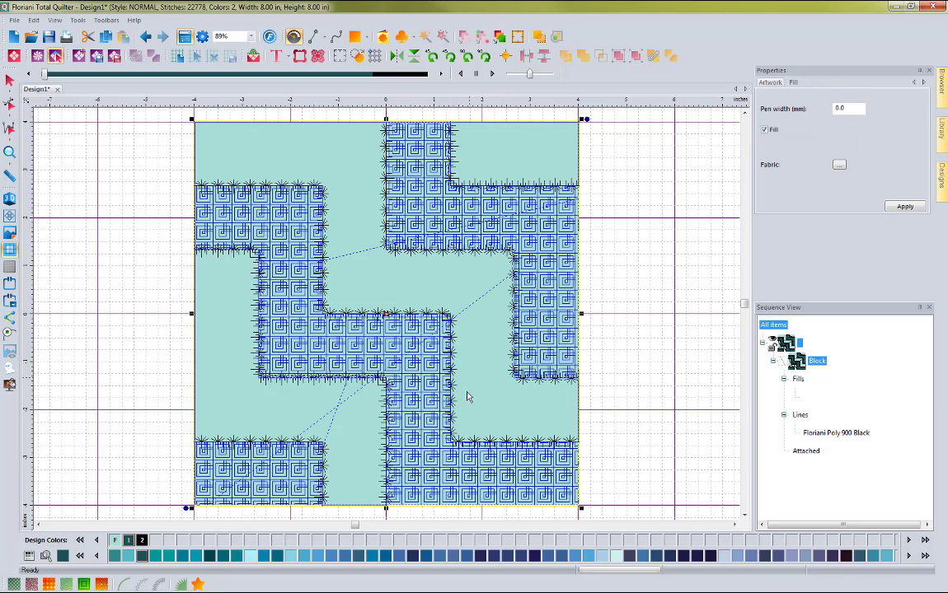
{"action": "left_click", "coordinate": [80, 556]}
{"action": "left_click", "coordinate": [80, 556]}
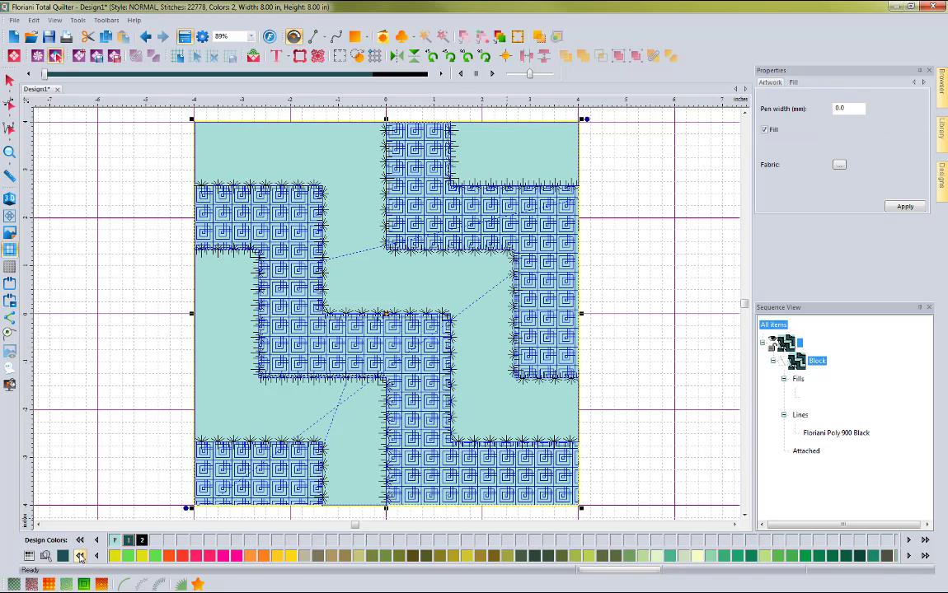
{"action": "left_click", "coordinate": [80, 556]}
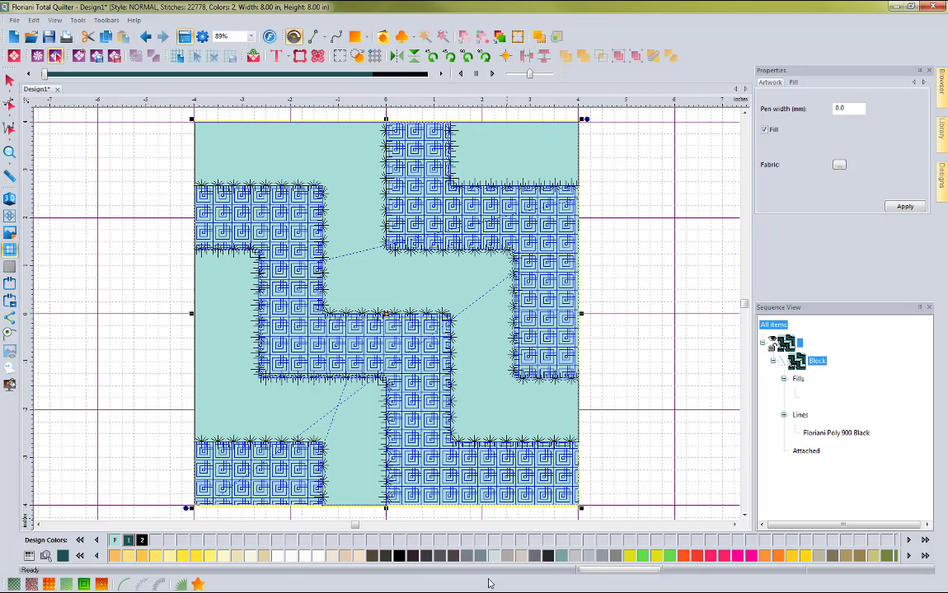
{"action": "right_click", "coordinate": [591, 561]}
{"action": "left_click", "coordinate": [557, 464]}
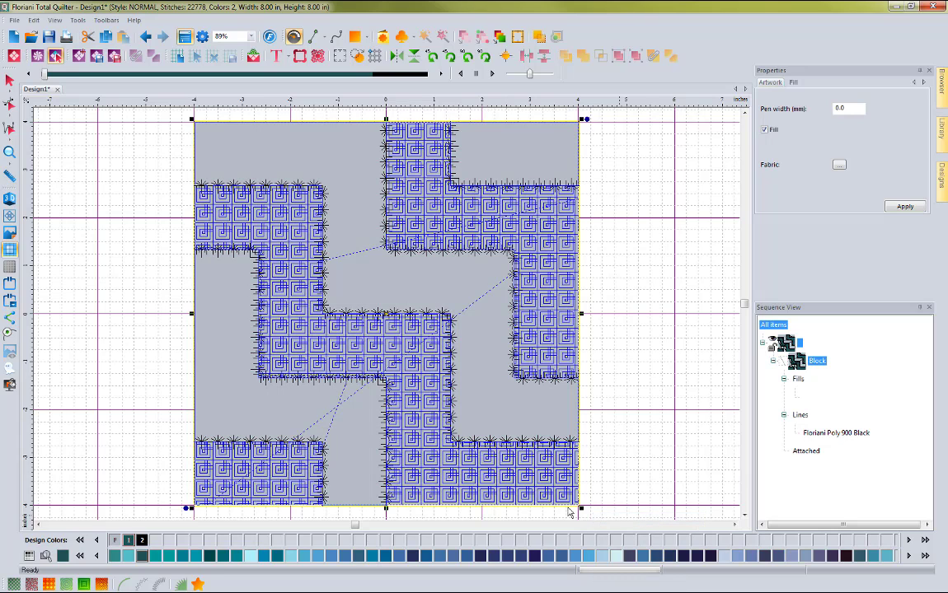
{"action": "left_click", "coordinate": [122, 344]}
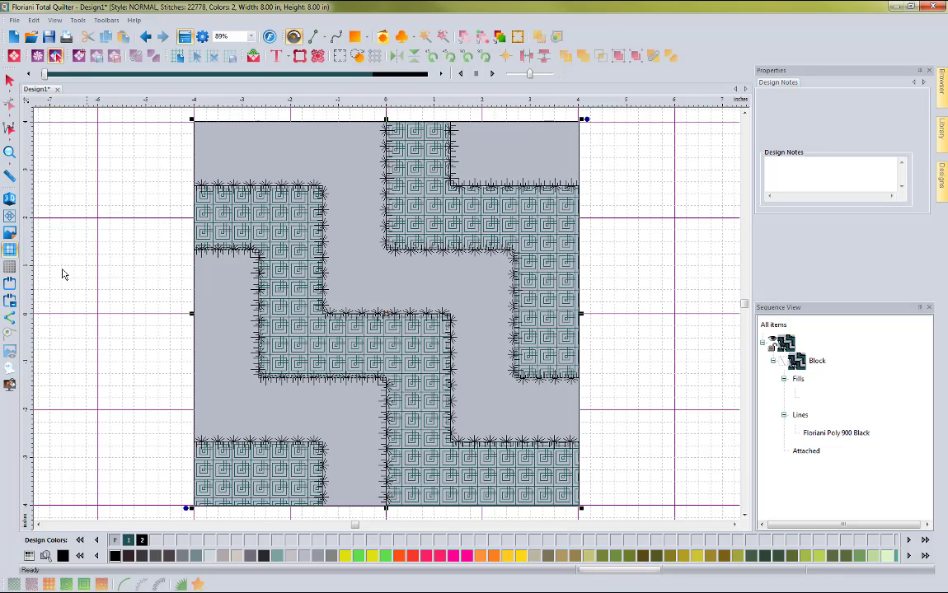
- Turn on the 3D stitch view and select the entire quilt block
{"action": "left_click", "coordinate": [9, 198]}
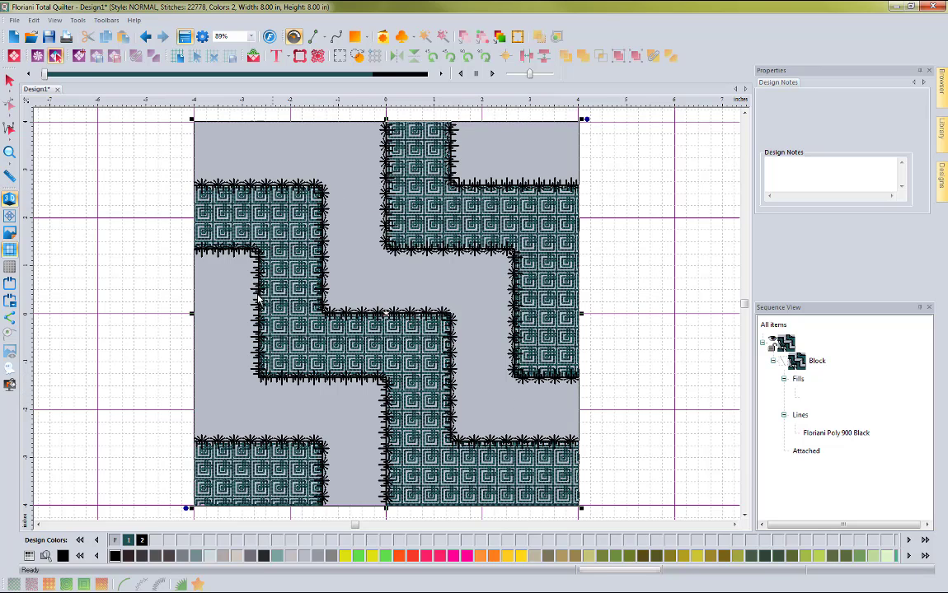
{"action": "left_click", "coordinate": [240, 170]}
{"action": "left_click", "coordinate": [120, 164]}
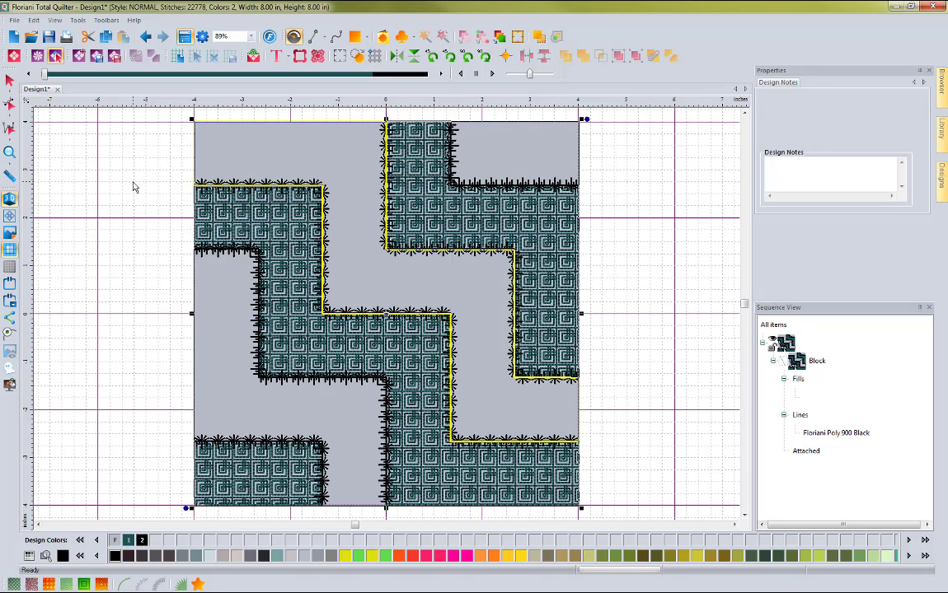
{"action": "left_click", "coordinate": [9, 80]}
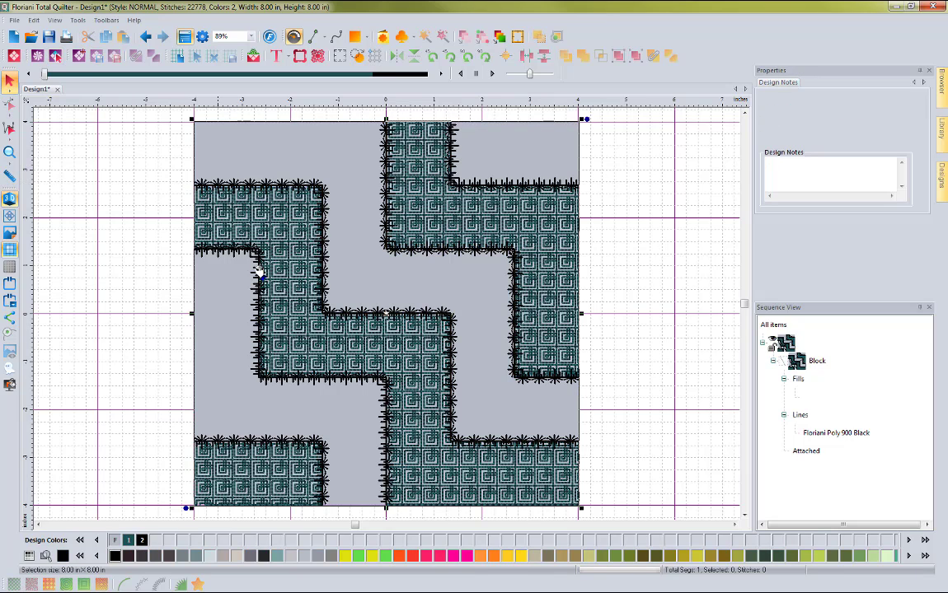
{"action": "left_click", "coordinate": [772, 326]}
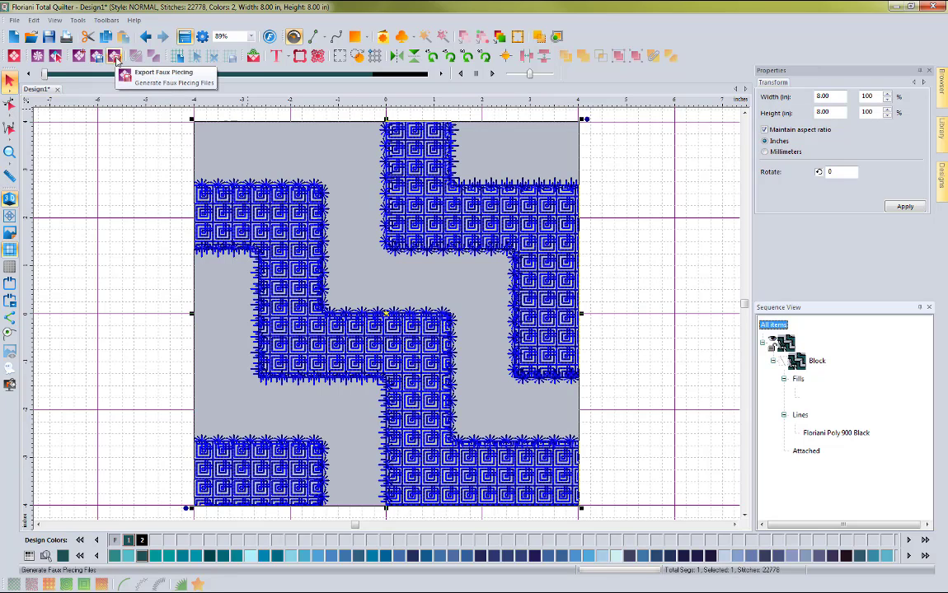
- Start the Faux Piecing export for the selected block and name the project FauxPiecingDemo
{"action": "left_click", "coordinate": [115, 58]}
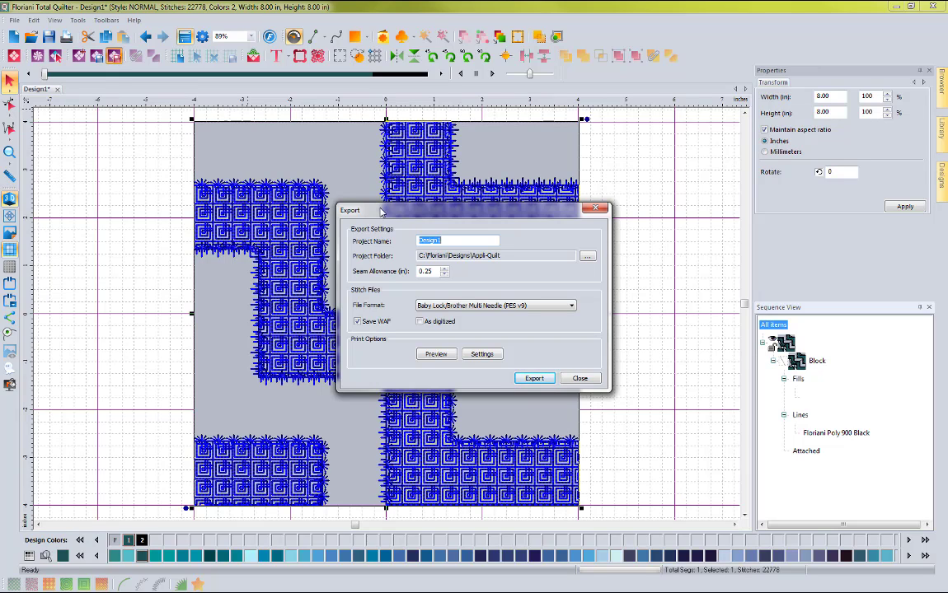
{"action": "type", "text": "FauxPiece"}
{"action": "key", "text": "BackSpace"}
{"action": "type", "text": "ingDemo"}
- Preview the export's printout, checking the print setup, the main design page and the color analysis page
{"action": "left_click", "coordinate": [437, 356]}
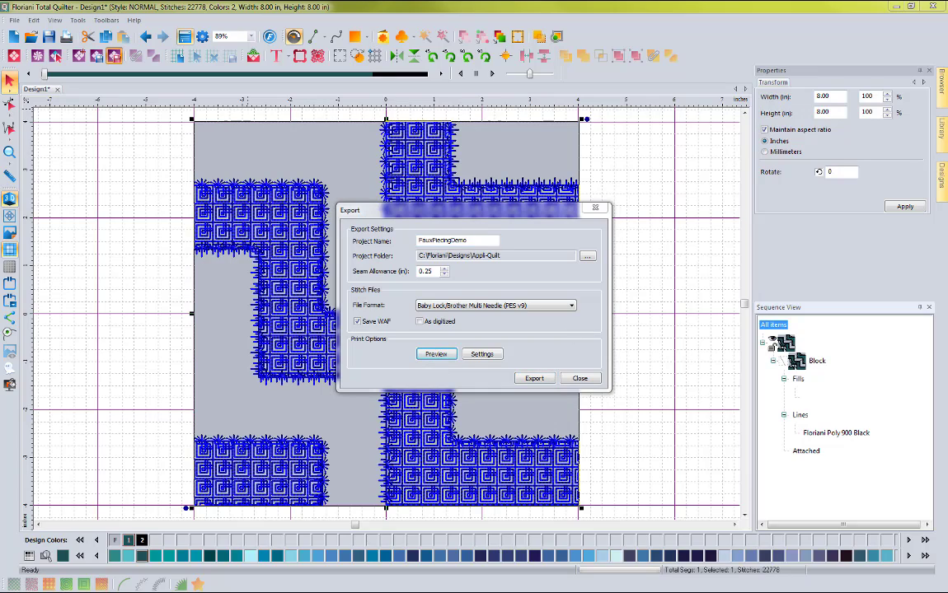
{"action": "left_click_drag", "start_coordinate": [742, 47], "coordinate": [401, 51]}
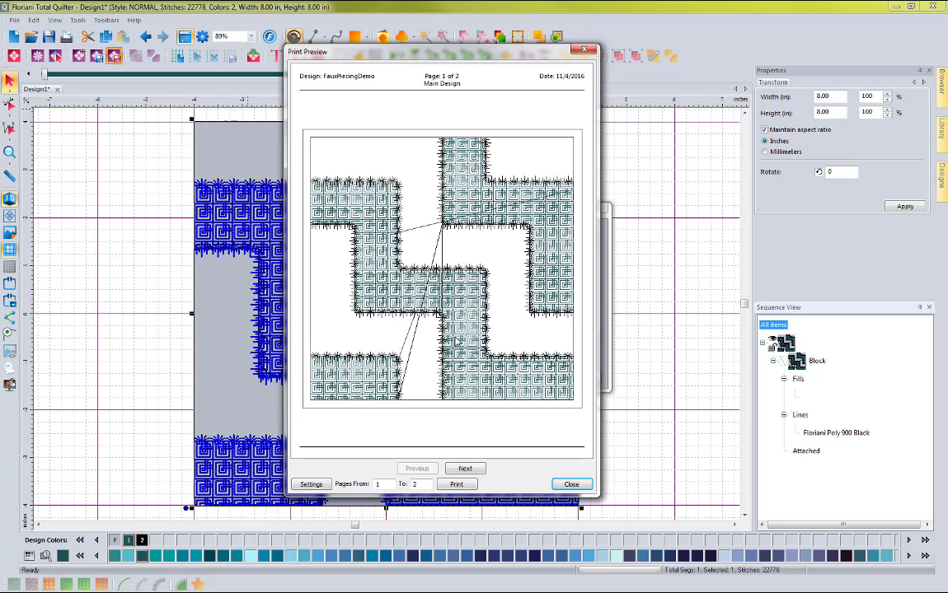
{"action": "left_click", "coordinate": [313, 487]}
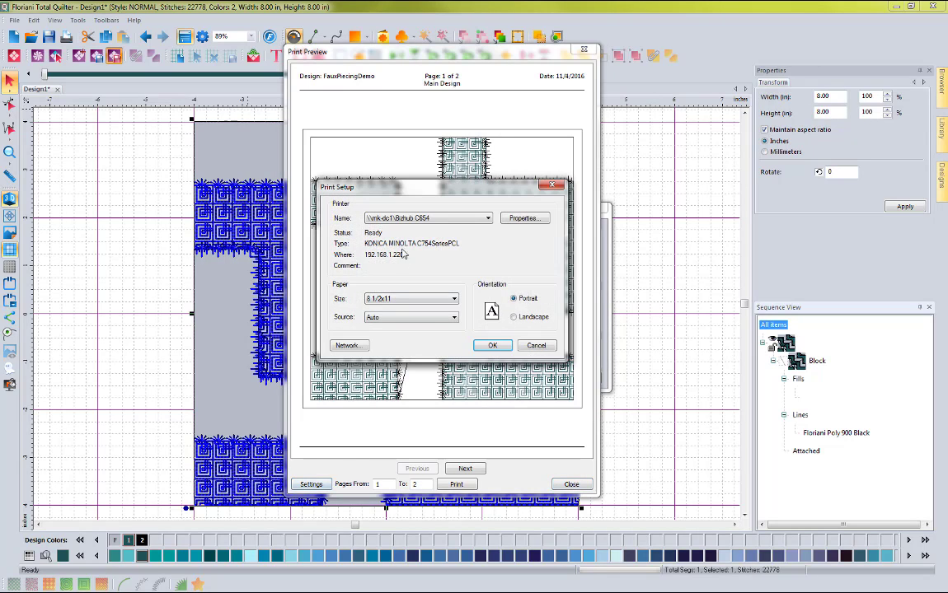
{"action": "left_click", "coordinate": [554, 189]}
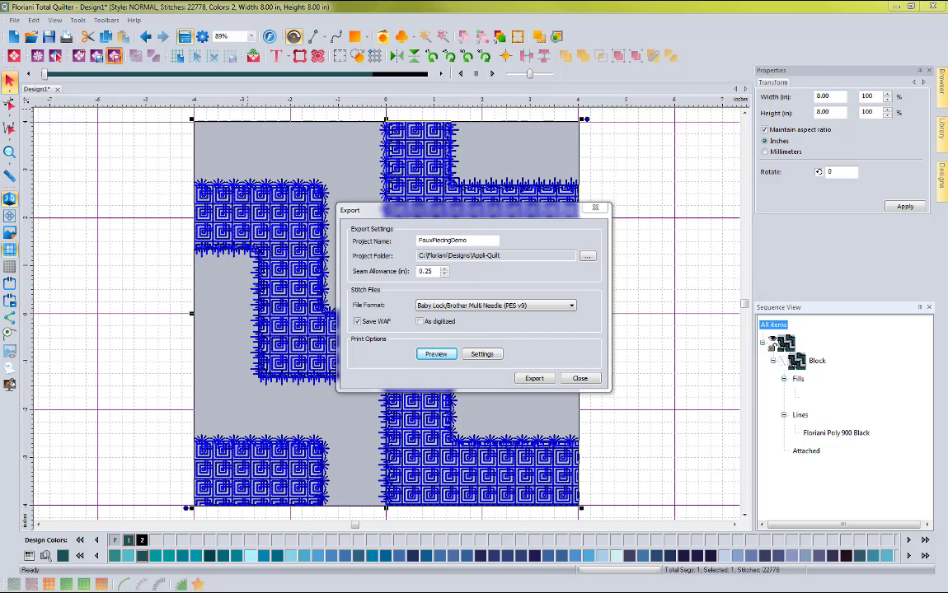
{"action": "key", "text": "Return"}
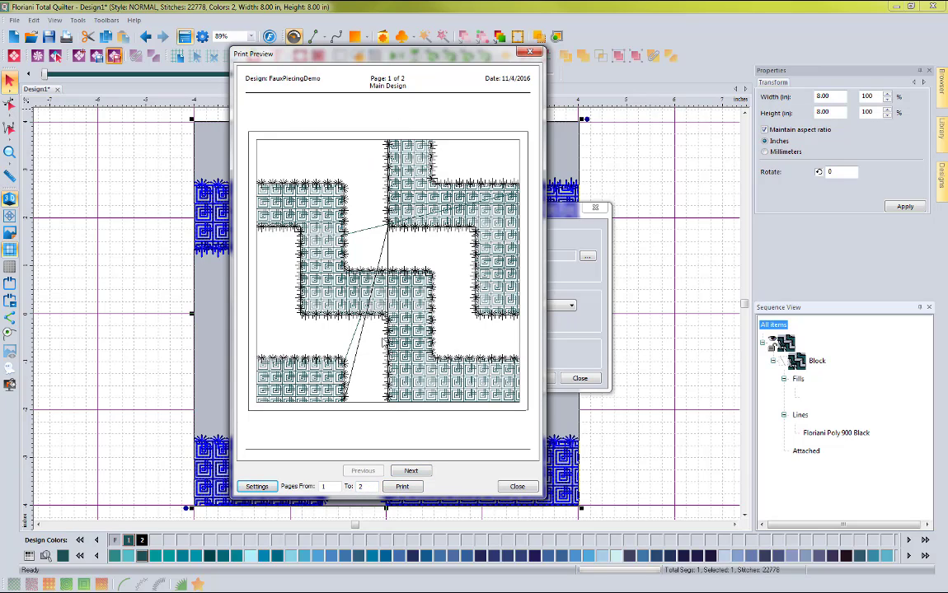
{"action": "left_click", "coordinate": [410, 471]}
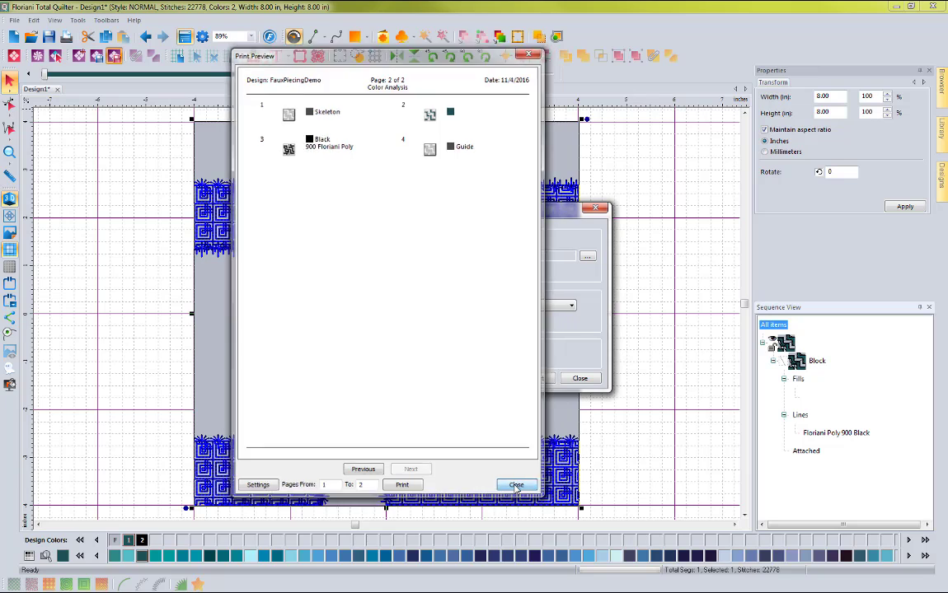
{"action": "left_click", "coordinate": [516, 487]}
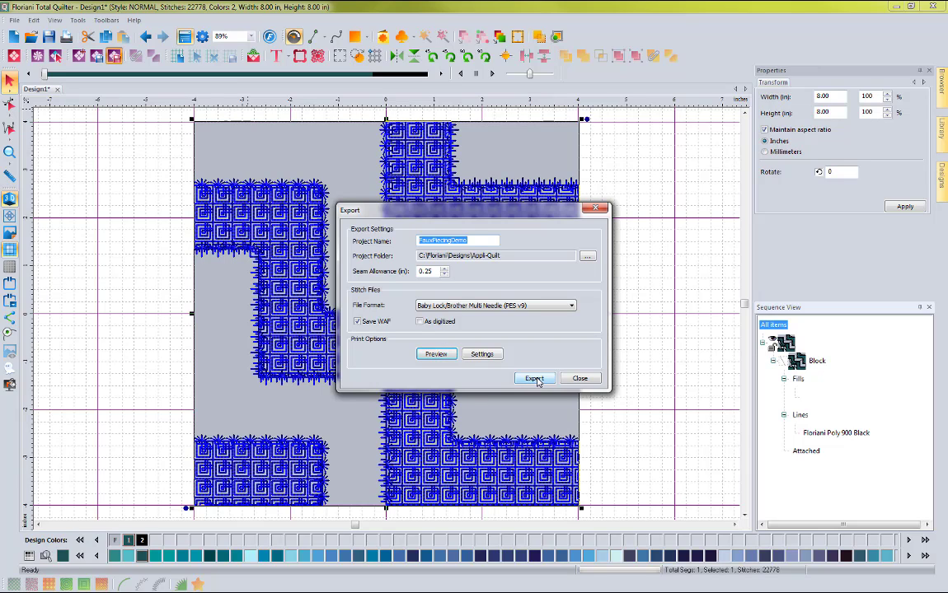
- Export the faux piecing project files and view the exported Image1.png in the project folder
{"action": "left_click", "coordinate": [535, 380]}
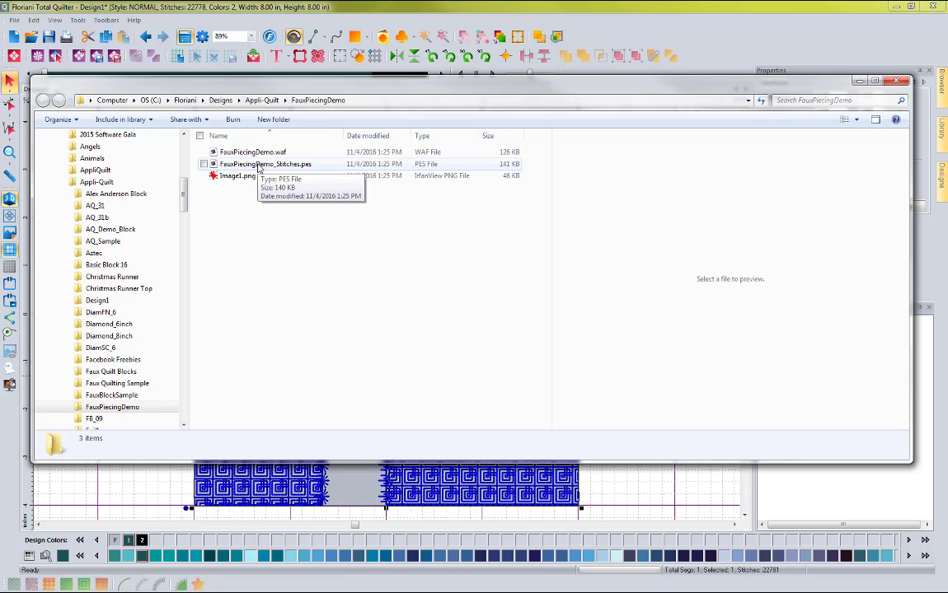
{"action": "double_click", "coordinate": [238, 178]}
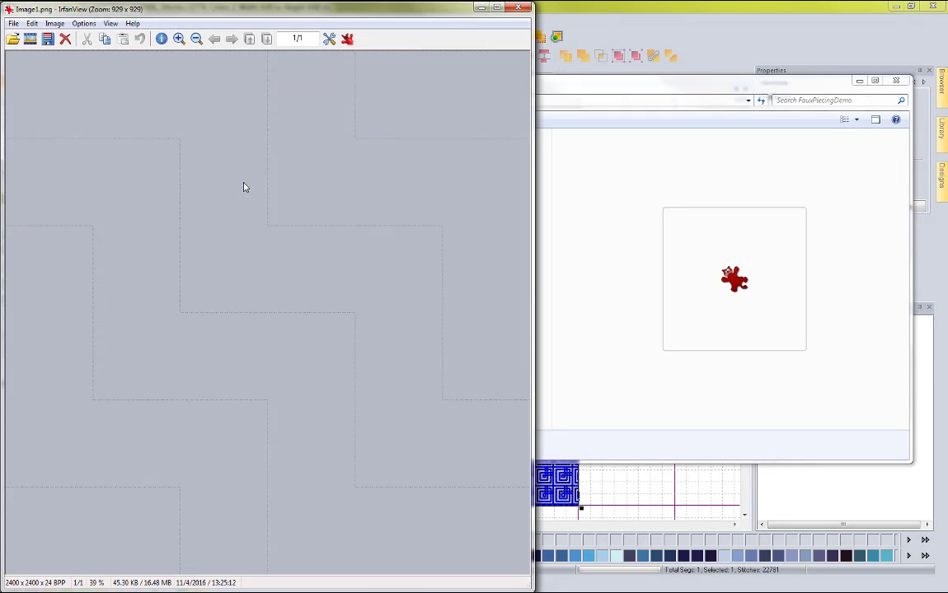
{"action": "key", "text": "Escape"}
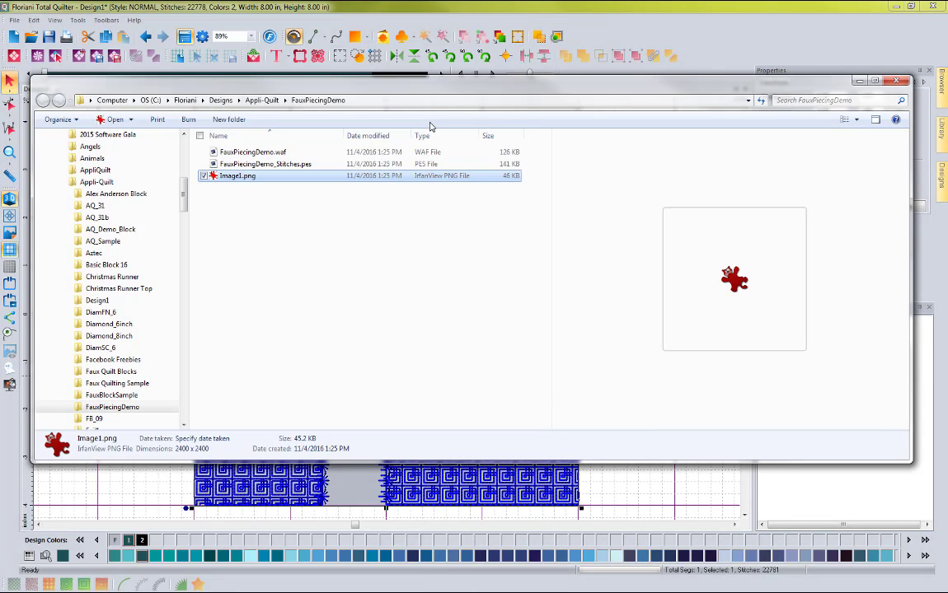